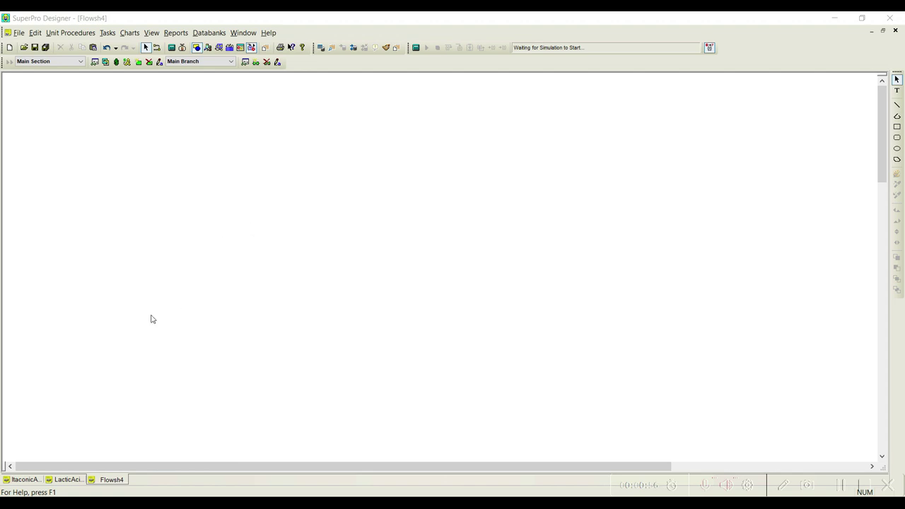
Step: Examine the Fermentation Section of the ItaconicAcid_v12.spf flowsheet, from the glucose and salts feeds to seed fermentation
{"action": "left_click", "coordinate": [21, 480]}
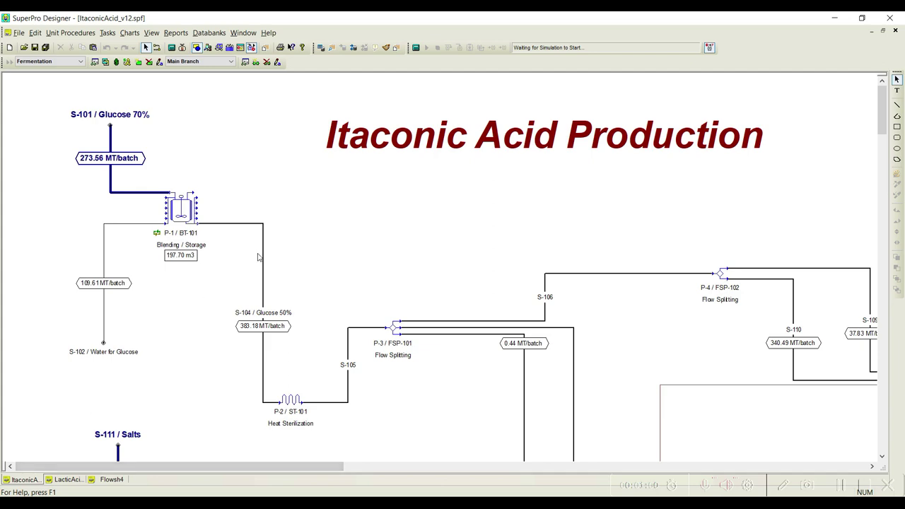
{"action": "scroll", "coordinate": [258, 258], "scroll_direction": "down", "scroll_amount": 15}
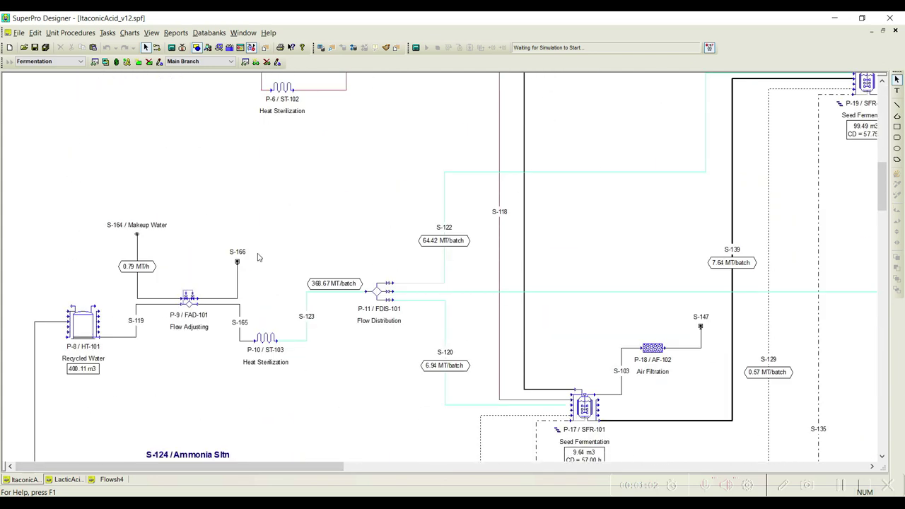
{"action": "scroll", "coordinate": [259, 259], "scroll_direction": "down", "scroll_amount": 4}
{"action": "scroll", "coordinate": [283, 272], "scroll_direction": "up", "scroll_amount": 10}
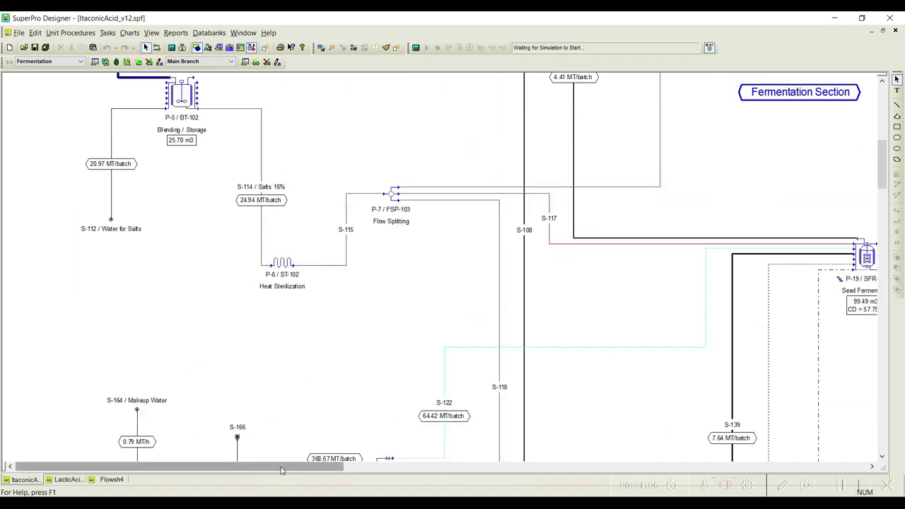
{"action": "left_click_drag", "start_coordinate": [283, 466], "coordinate": [394, 455]}
{"action": "scroll", "coordinate": [517, 400], "scroll_direction": "right", "scroll_amount": 5}
{"action": "scroll", "coordinate": [624, 377], "scroll_direction": "left", "scroll_amount": 9}
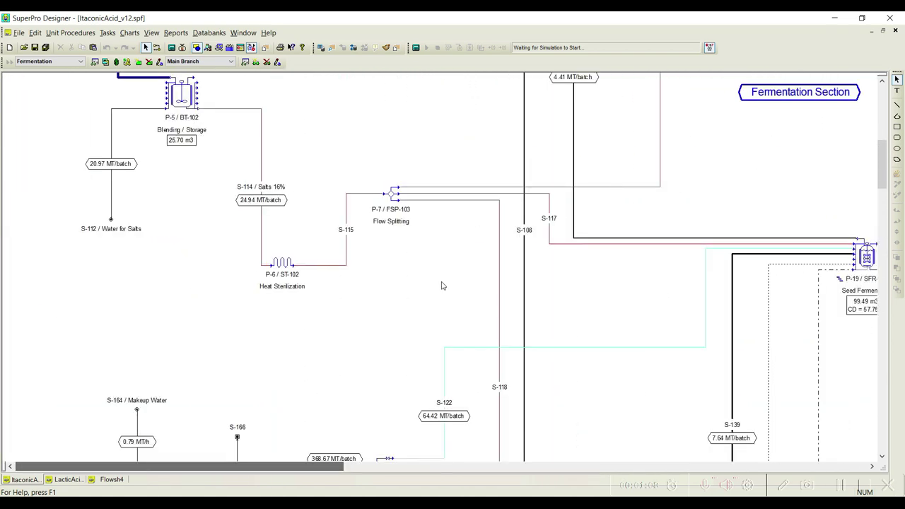
{"action": "scroll", "coordinate": [424, 268], "scroll_direction": "up", "scroll_amount": 5}
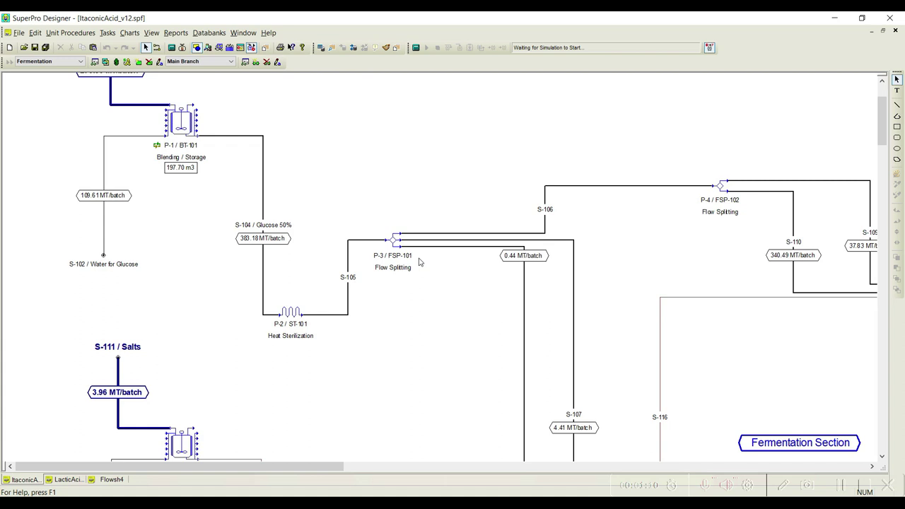
{"action": "scroll", "coordinate": [419, 262], "scroll_direction": "up", "scroll_amount": 3}
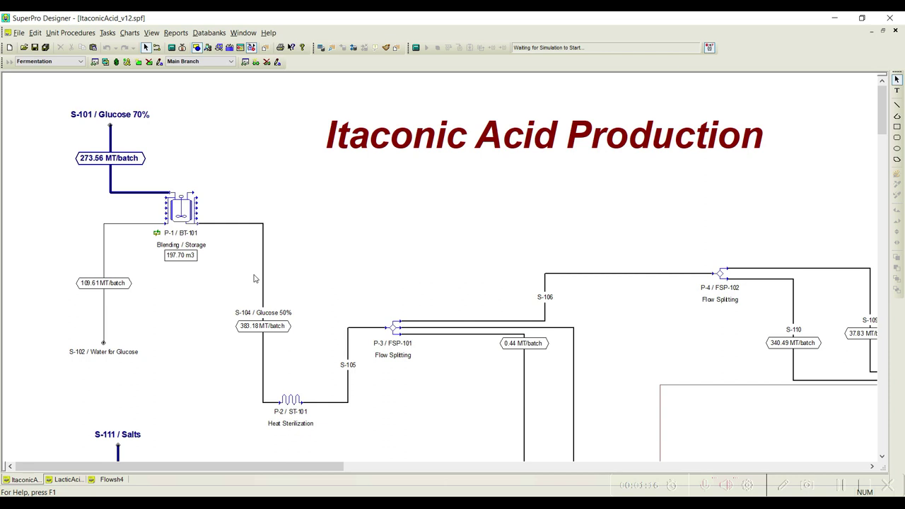
Step: Use the flowsheet overview to inspect the itaconic acid process around fermentation and centrifugation, and close the overview
{"action": "left_click", "coordinate": [220, 50]}
{"action": "left_click_drag", "start_coordinate": [682, 47], "coordinate": [807, 81]}
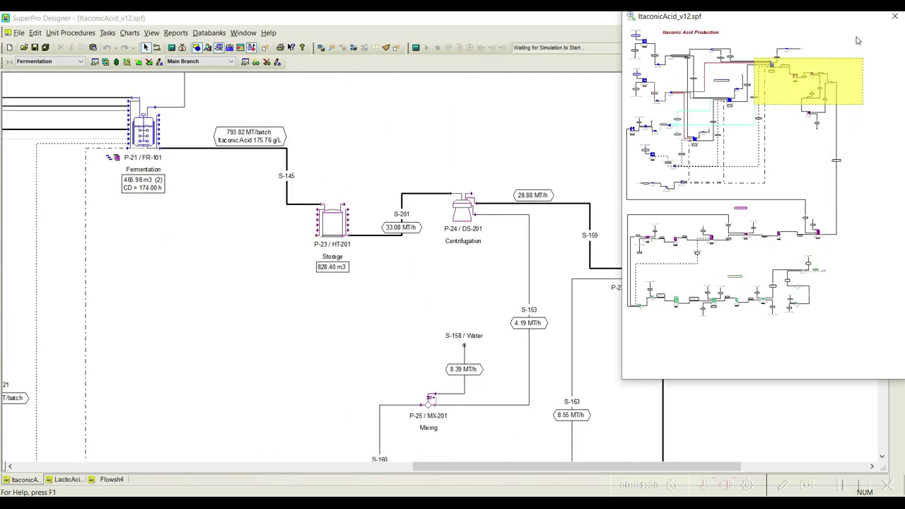
{"action": "left_click", "coordinate": [895, 17]}
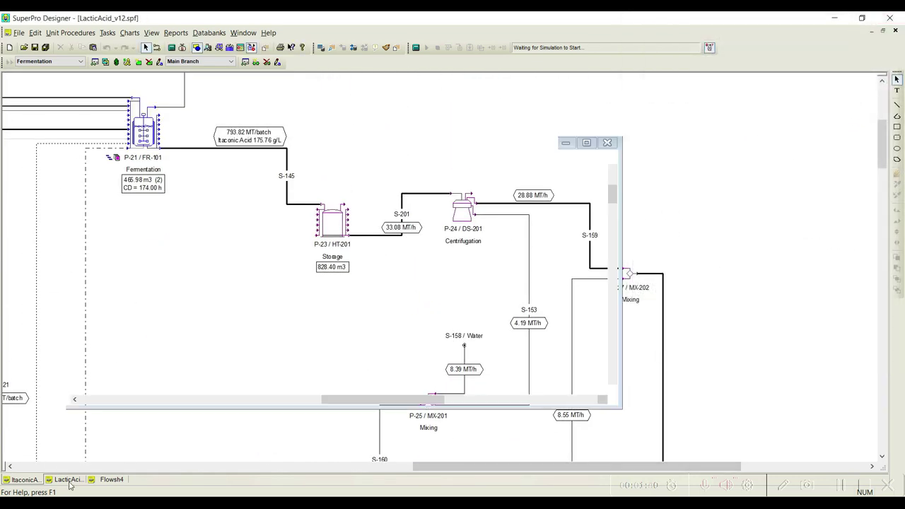
Step: Inspect the LacticAcid_v12.spf flowsheet through its overview, from Pretreatment & Hydrolysis to Utilities Generation, and close the overview
{"action": "left_click", "coordinate": [68, 480]}
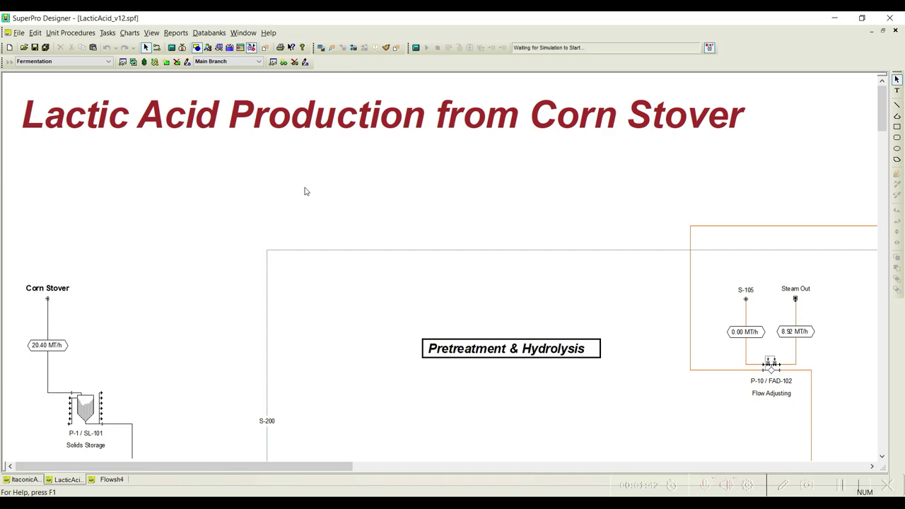
{"action": "left_click", "coordinate": [220, 49]}
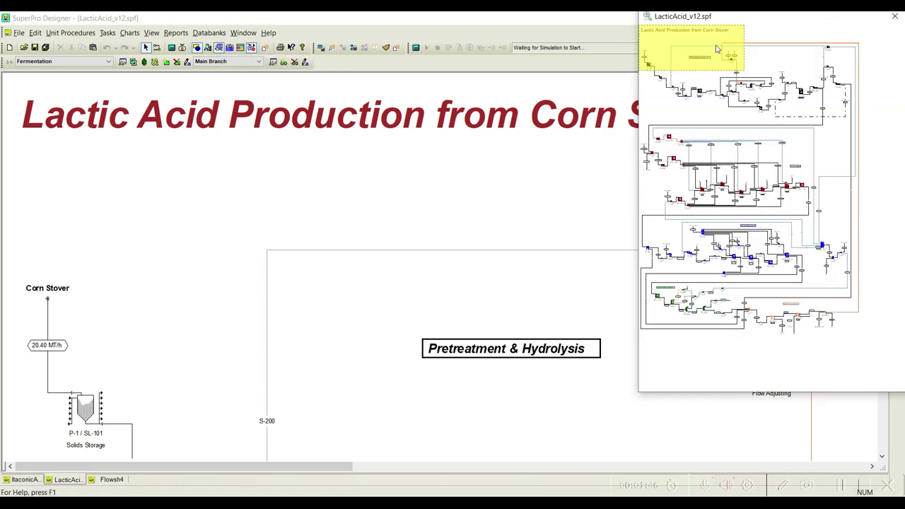
{"action": "left_click", "coordinate": [735, 106]}
{"action": "left_click_drag", "start_coordinate": [735, 106], "coordinate": [831, 319]}
{"action": "left_click", "coordinate": [894, 16]}
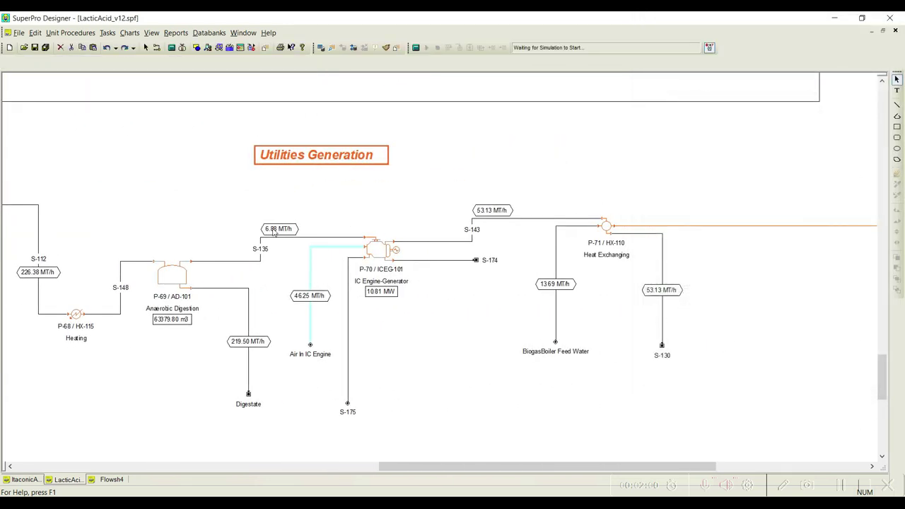
Step: Switch to the blank Flowsh4 flowsheet and review the batch vessel procedures offered, from reactors to the air lift fermentor
{"action": "left_click", "coordinate": [106, 480]}
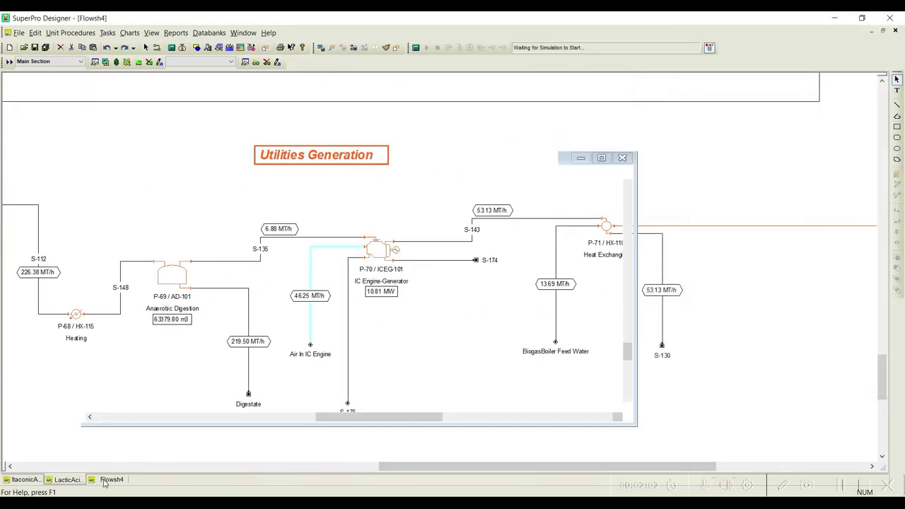
{"action": "left_click", "coordinate": [68, 34]}
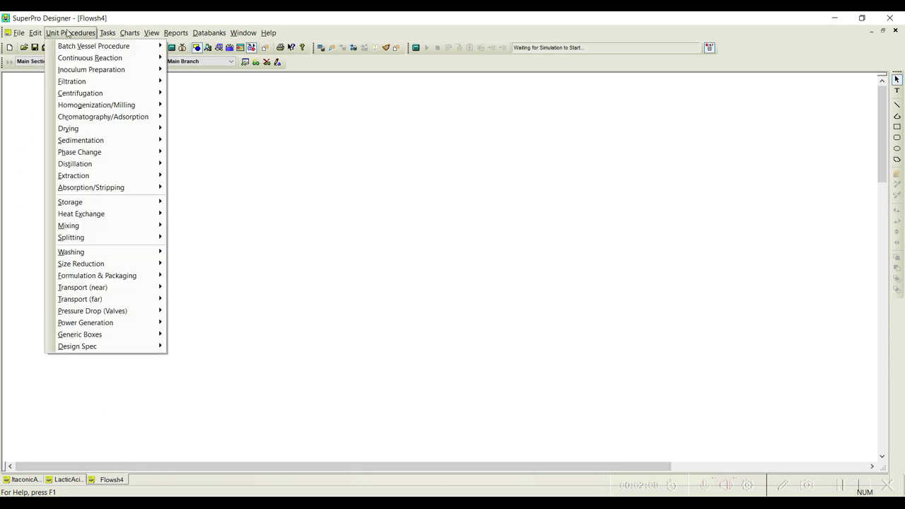
{"action": "mouse_move", "coordinate": [69, 49]}
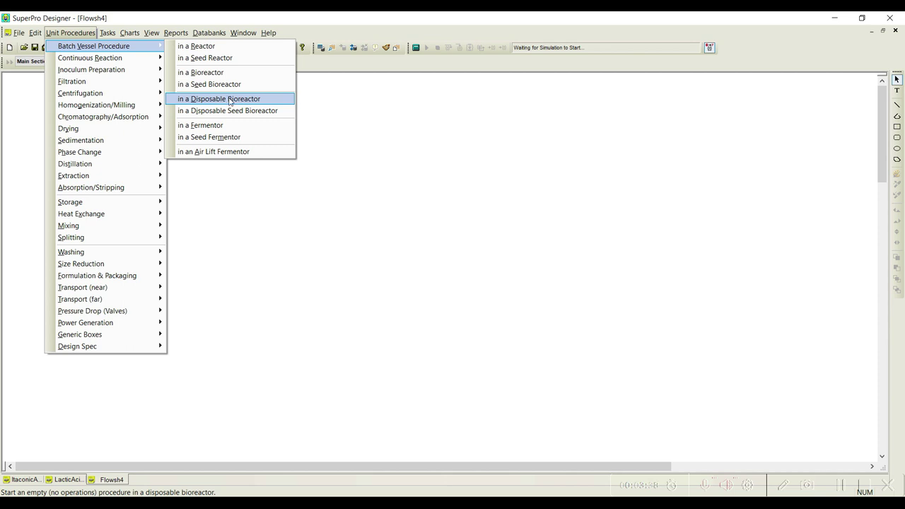
{"action": "left_click", "coordinate": [224, 152]}
Step: Review the continuous reaction procedures, covering the stoichiometric, kinetic, equilibrium and environmental reaction options
{"action": "left_click", "coordinate": [70, 33]}
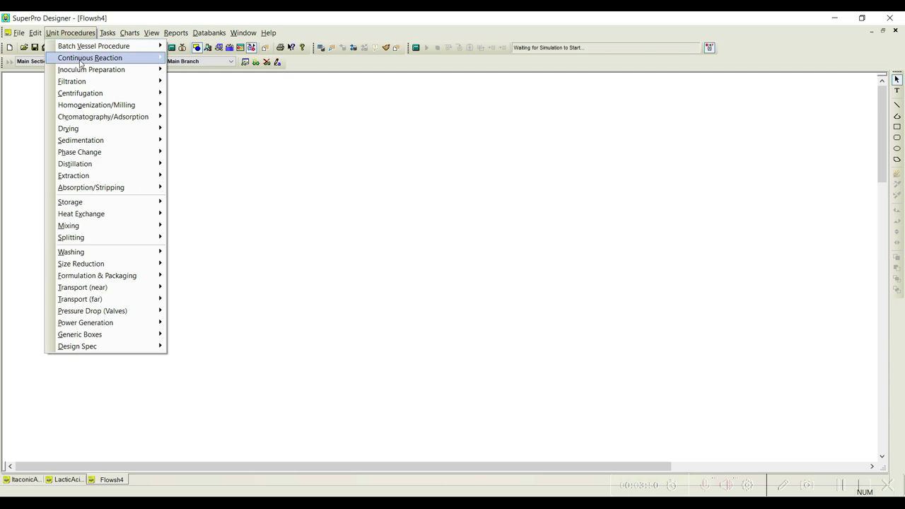
{"action": "mouse_move", "coordinate": [80, 62]}
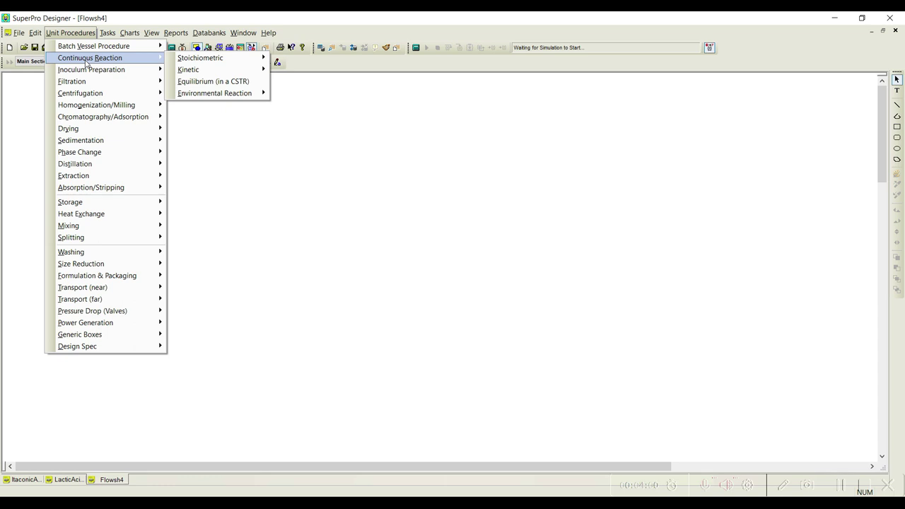
{"action": "mouse_move", "coordinate": [202, 62]}
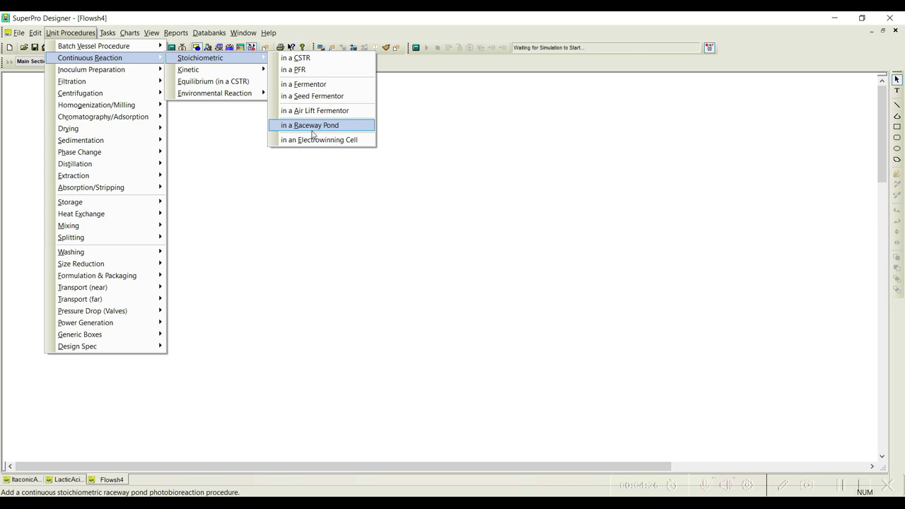
{"action": "mouse_move", "coordinate": [257, 75]}
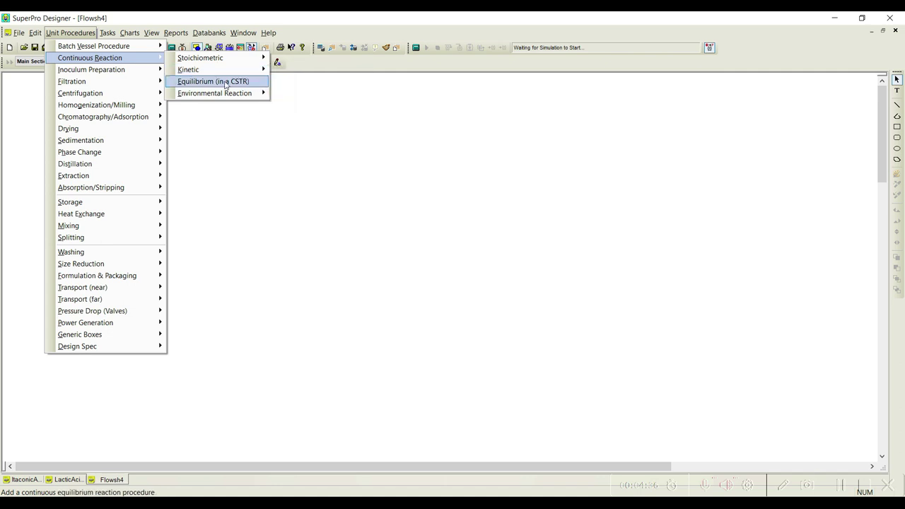
{"action": "mouse_move", "coordinate": [225, 96]}
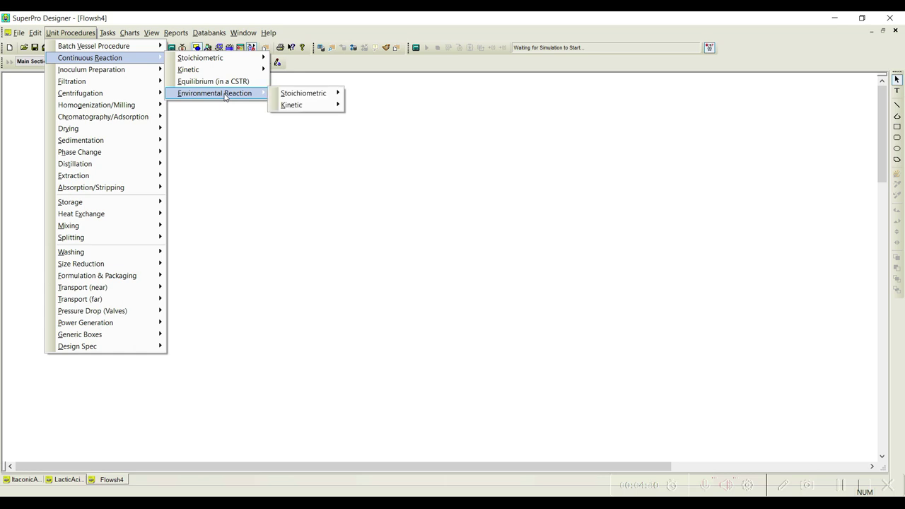
{"action": "mouse_move", "coordinate": [302, 96]}
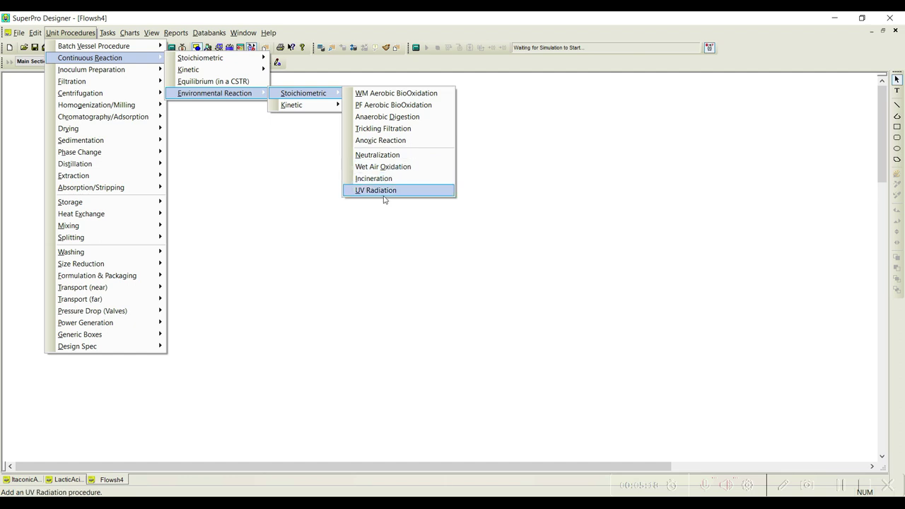
{"action": "mouse_move", "coordinate": [327, 104]}
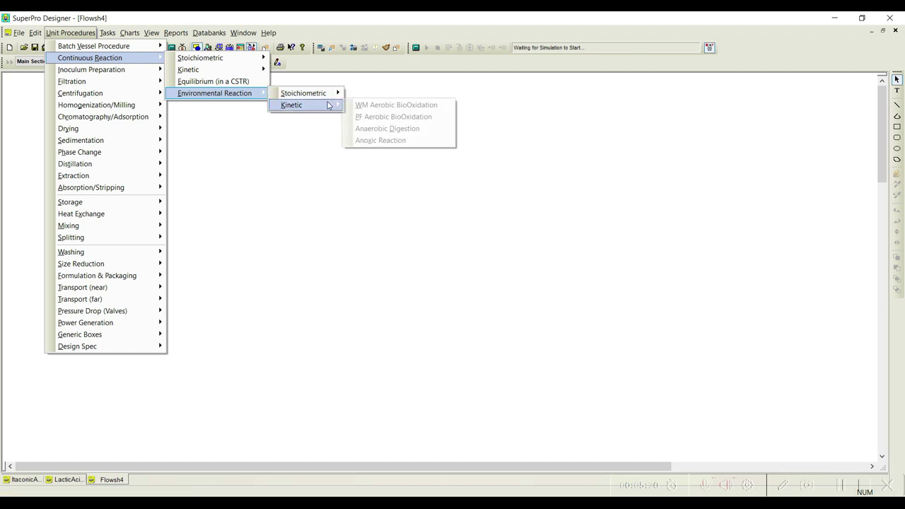
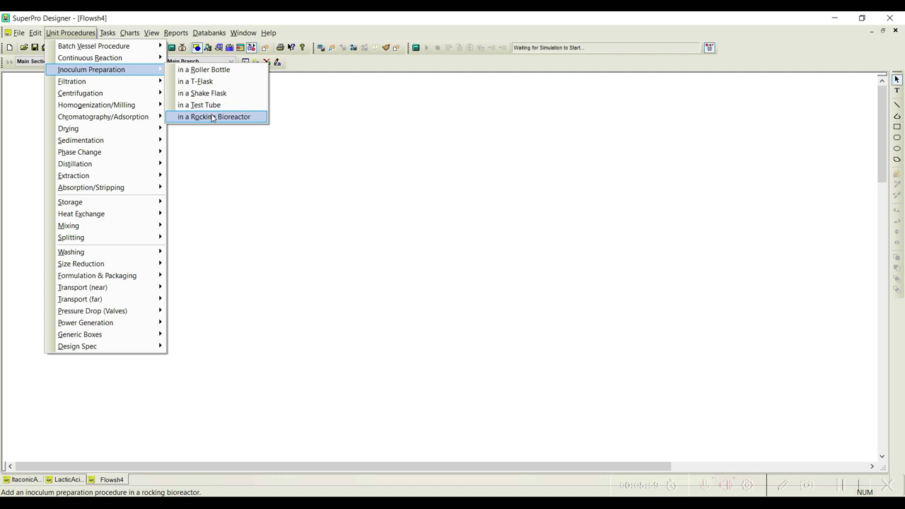
Step: Review the filtration, homogenization/milling and chromatography/adsorption procedures, including the detailed PBA chromatography modes
{"action": "mouse_move", "coordinate": [129, 85]}
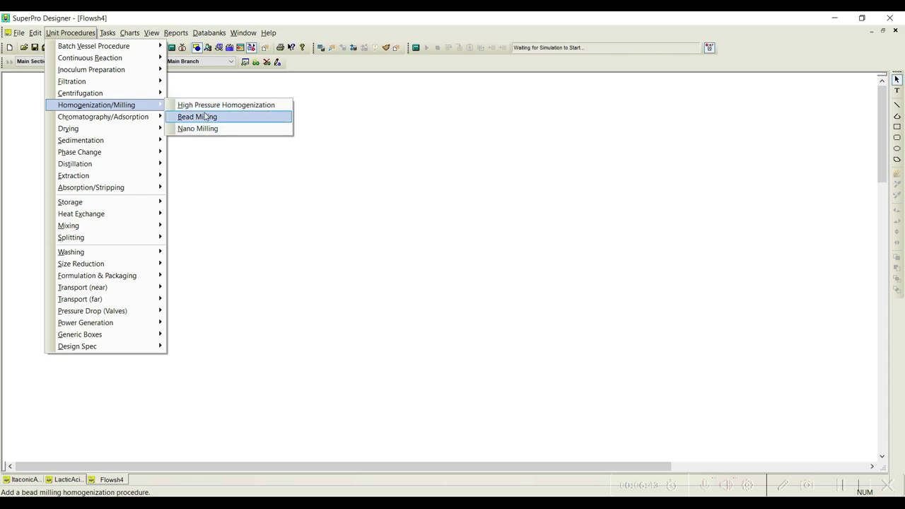
{"action": "mouse_move", "coordinate": [150, 123]}
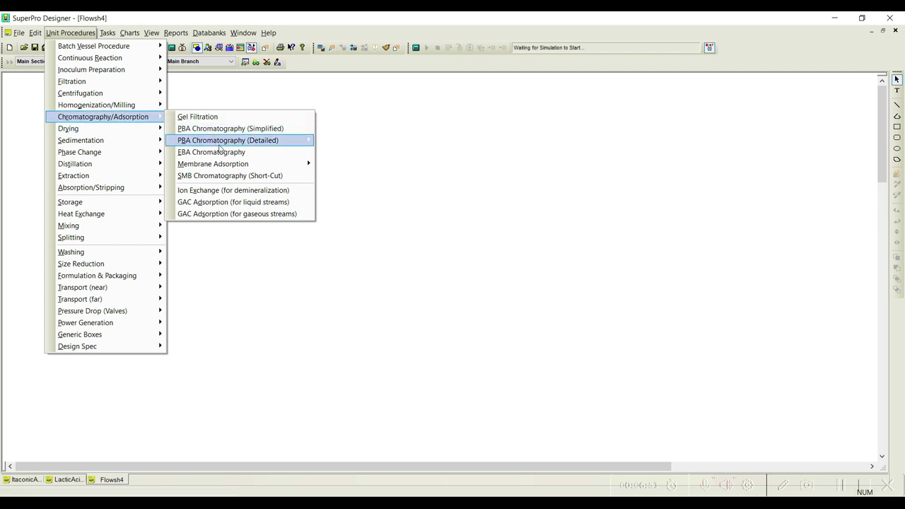
{"action": "mouse_move", "coordinate": [248, 144]}
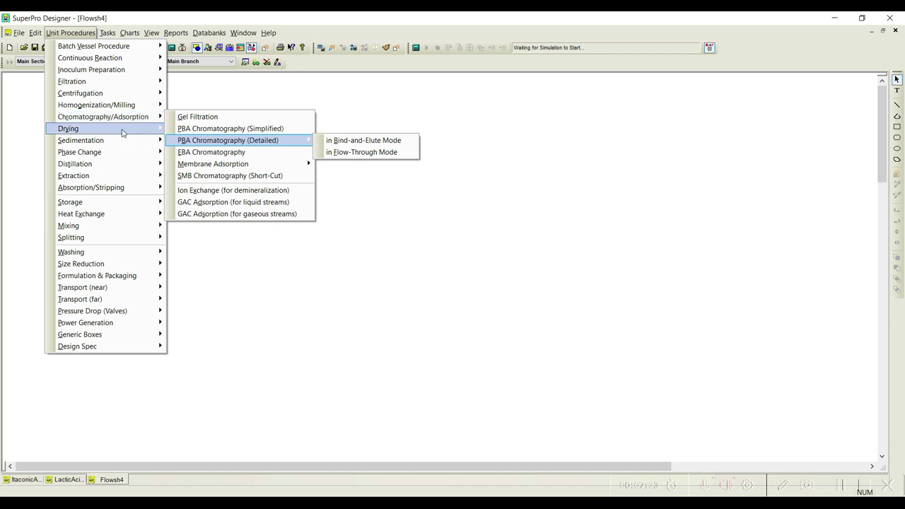
Step: Review the separation procedures available for drying, sedimentation, phase change, distillation, extraction and absorption/stripping
{"action": "mouse_move", "coordinate": [122, 132]}
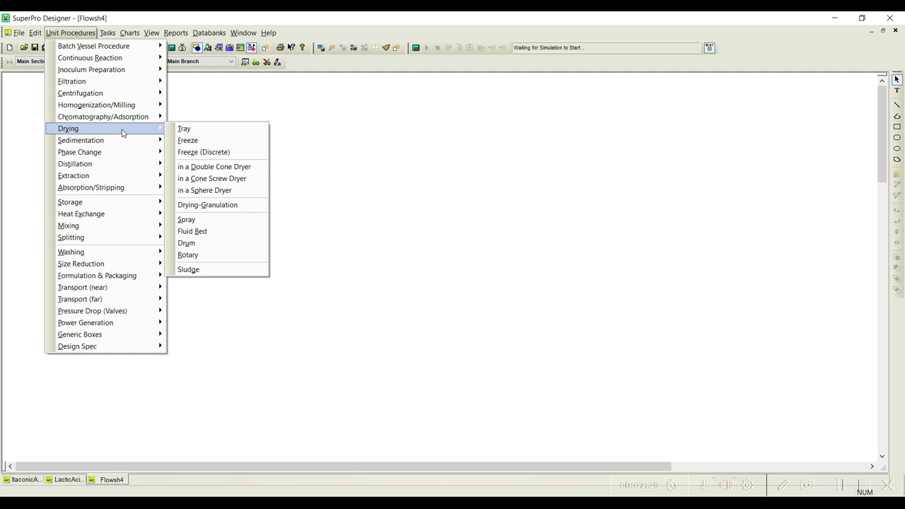
{"action": "mouse_move", "coordinate": [141, 144]}
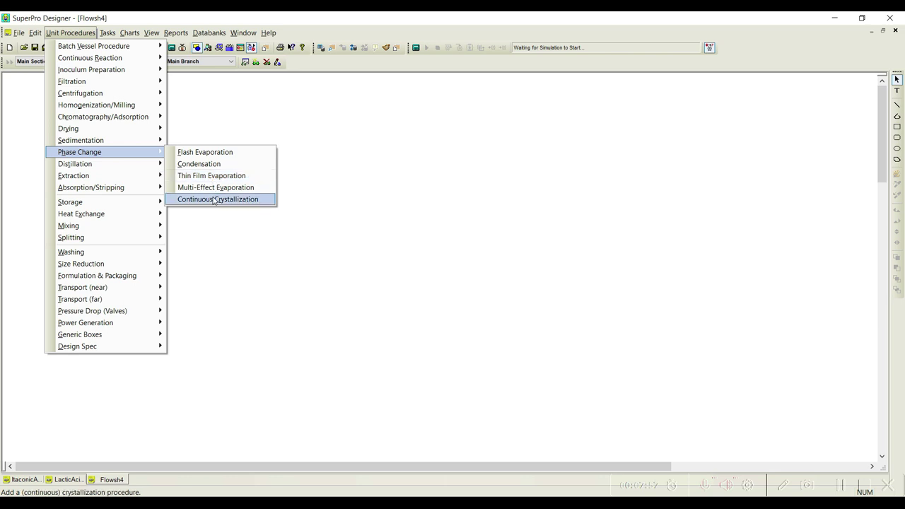
{"action": "mouse_move", "coordinate": [133, 166]}
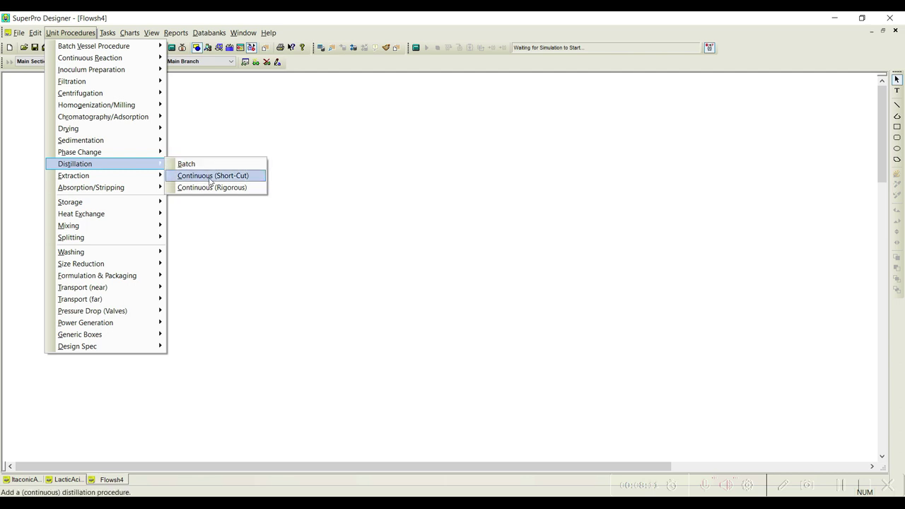
{"action": "mouse_move", "coordinate": [136, 182]}
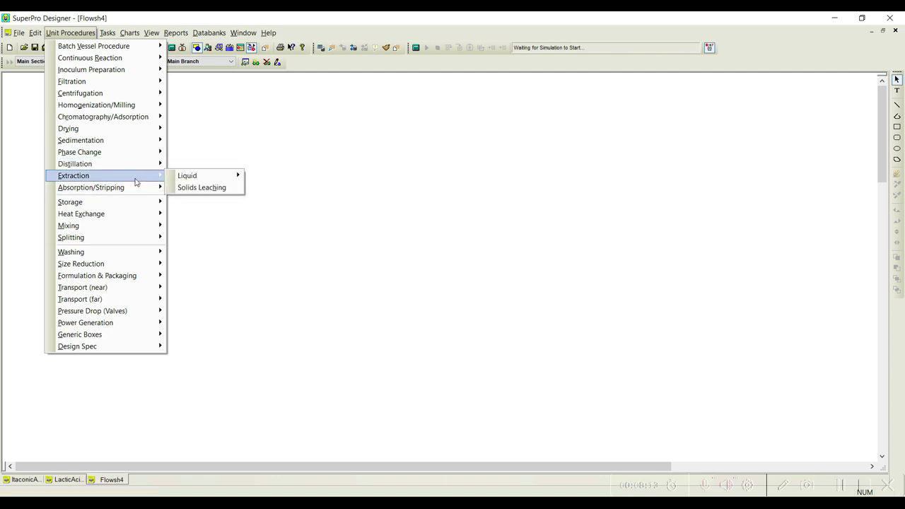
{"action": "mouse_move", "coordinate": [190, 181]}
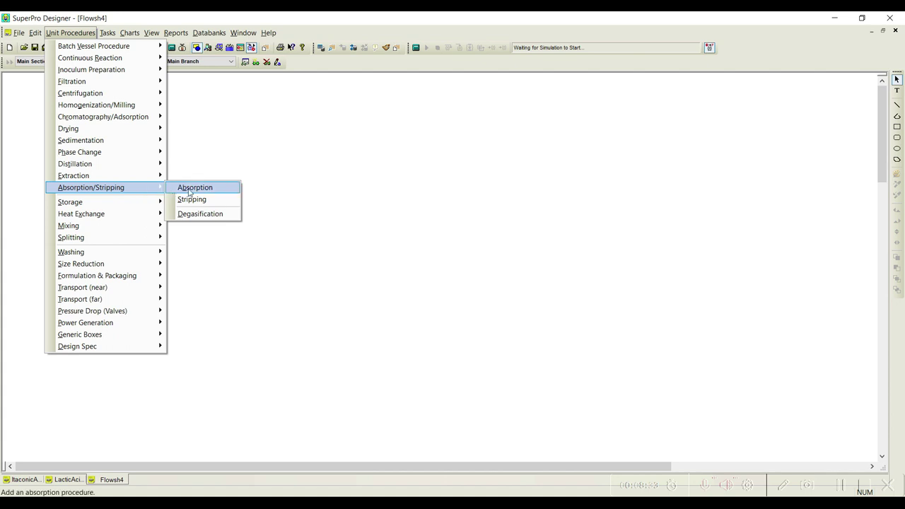
Step: Review the bulk, discrete and disposable storage procedures together with the heat exchange procedures
{"action": "mouse_move", "coordinate": [152, 208]}
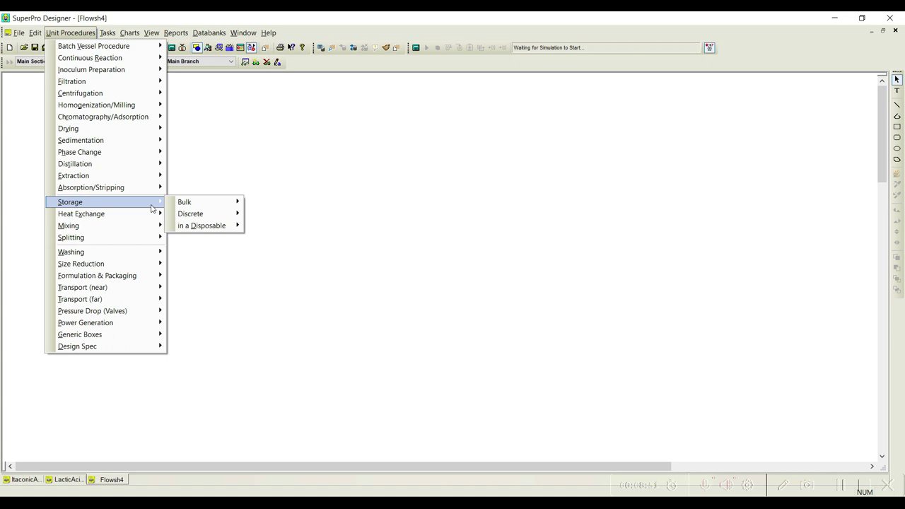
{"action": "mouse_move", "coordinate": [202, 209]}
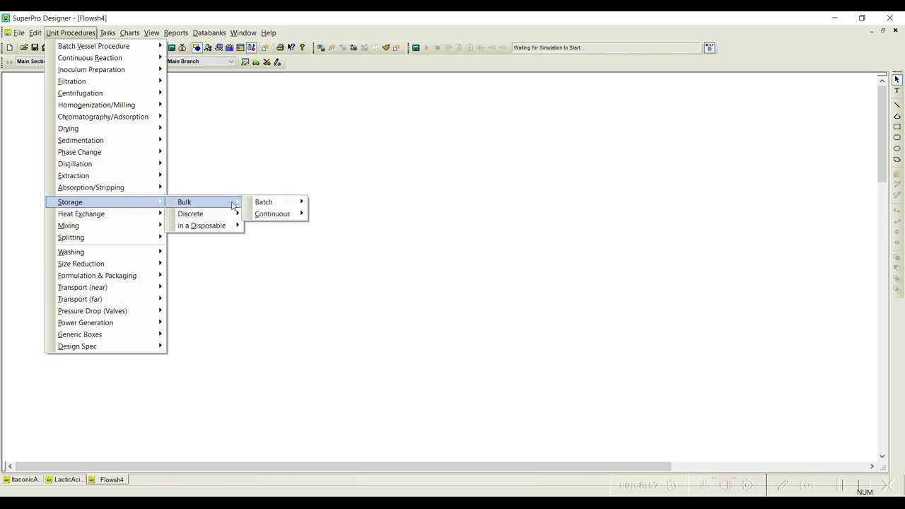
{"action": "mouse_move", "coordinate": [269, 203]}
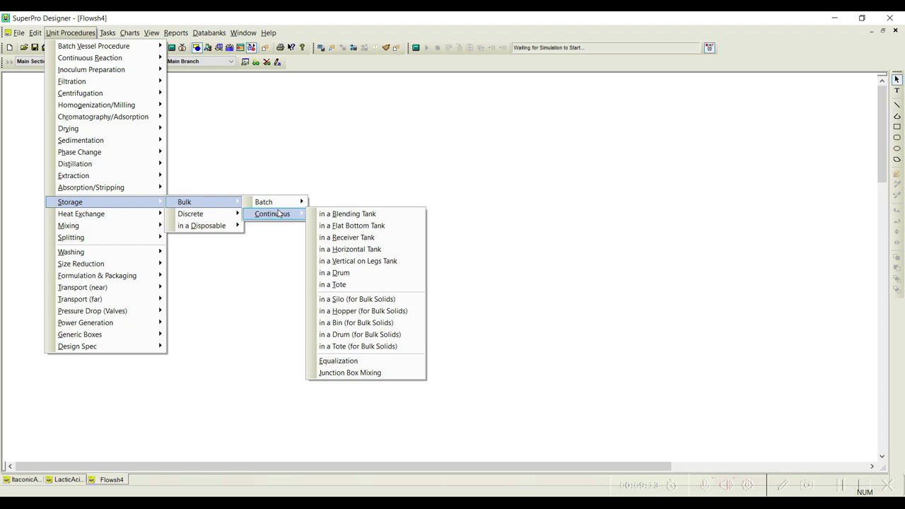
{"action": "mouse_move", "coordinate": [230, 214]}
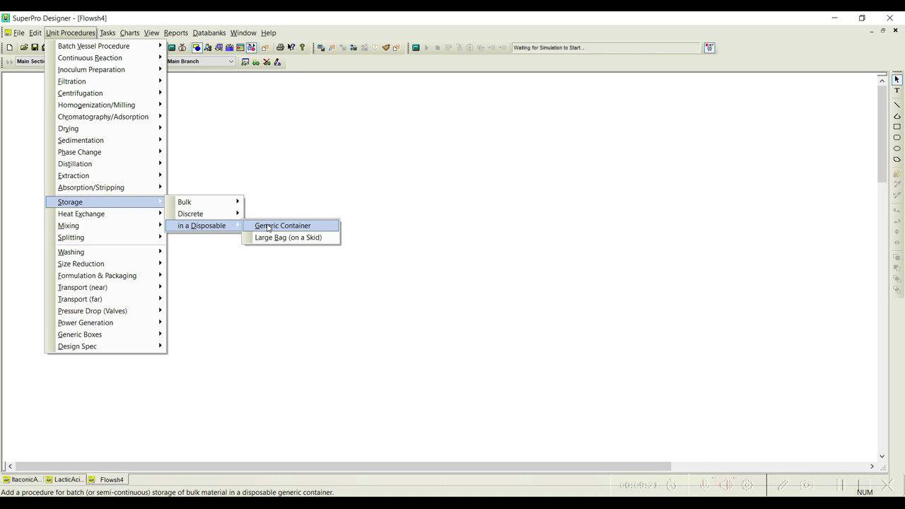
{"action": "mouse_move", "coordinate": [147, 217]}
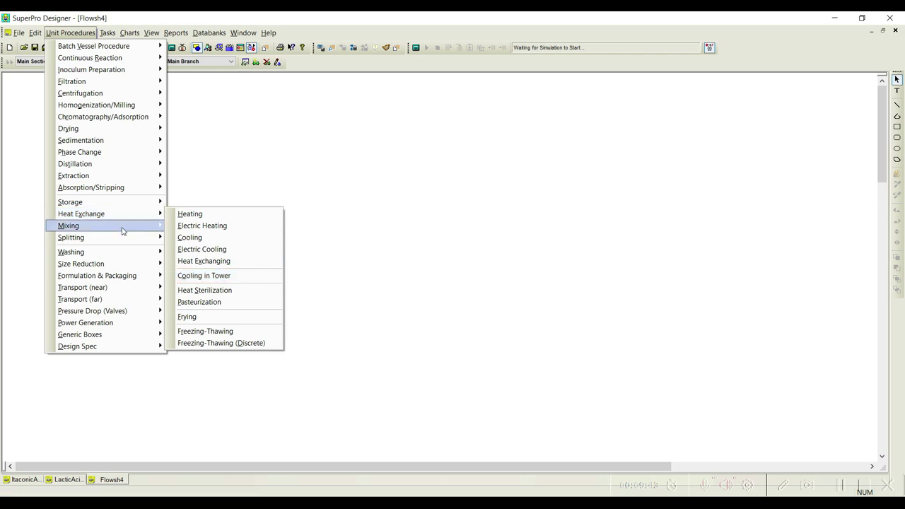
Step: Review the mixing procedures for bulk and discrete flow and the splitting procedures, including component flow and screening
{"action": "mouse_move", "coordinate": [121, 228]}
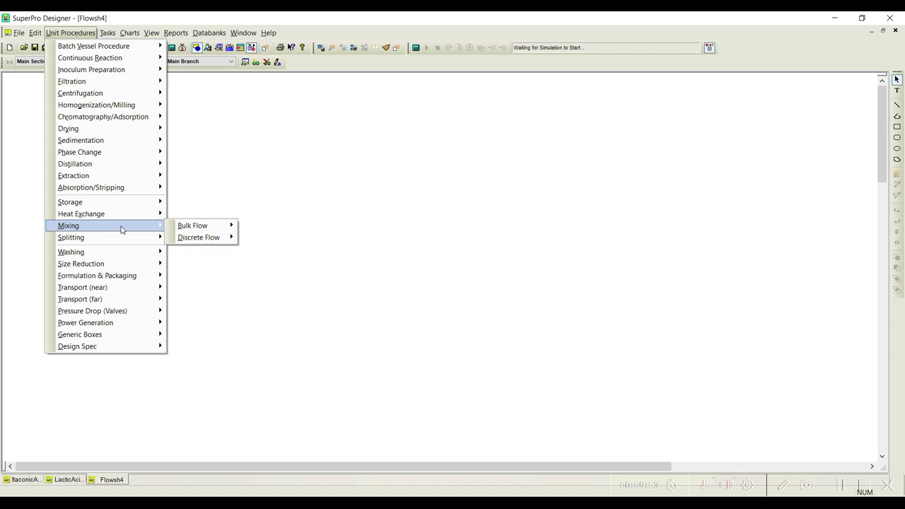
{"action": "mouse_move", "coordinate": [200, 227]}
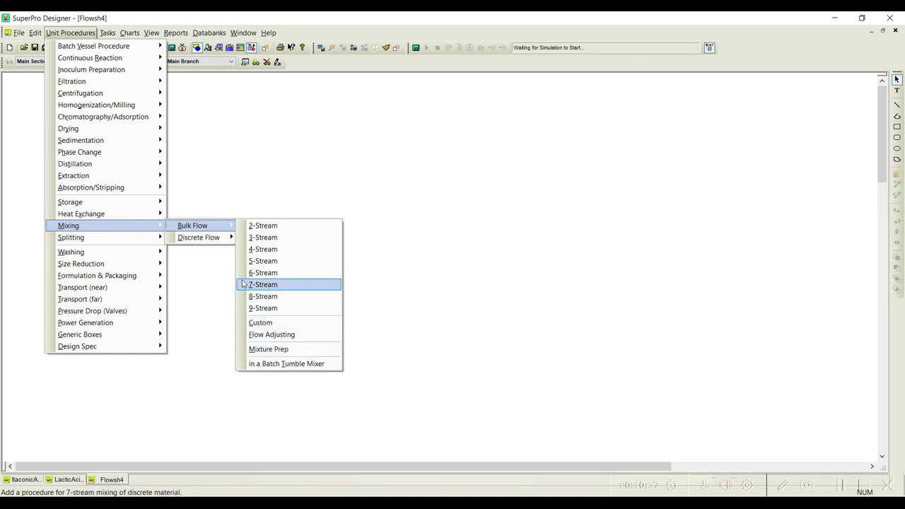
{"action": "mouse_move", "coordinate": [221, 241]}
{"action": "mouse_move", "coordinate": [101, 239]}
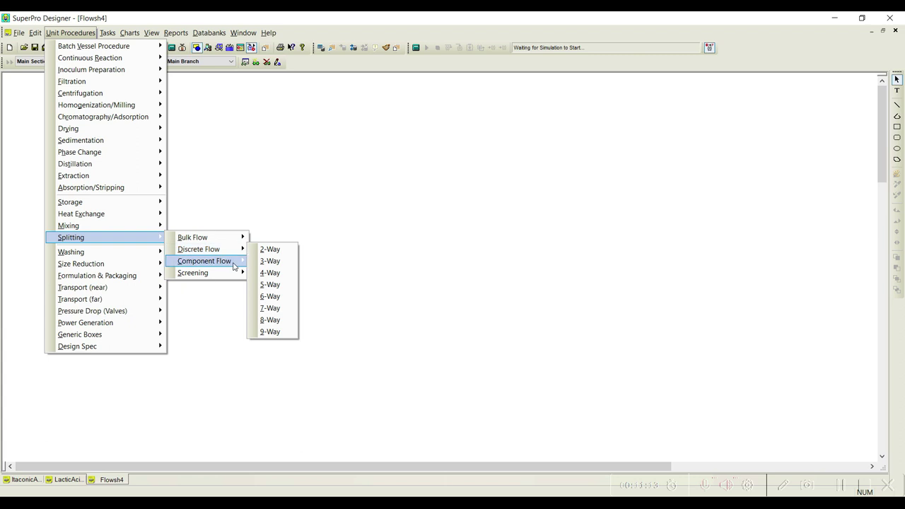
{"action": "mouse_move", "coordinate": [234, 266]}
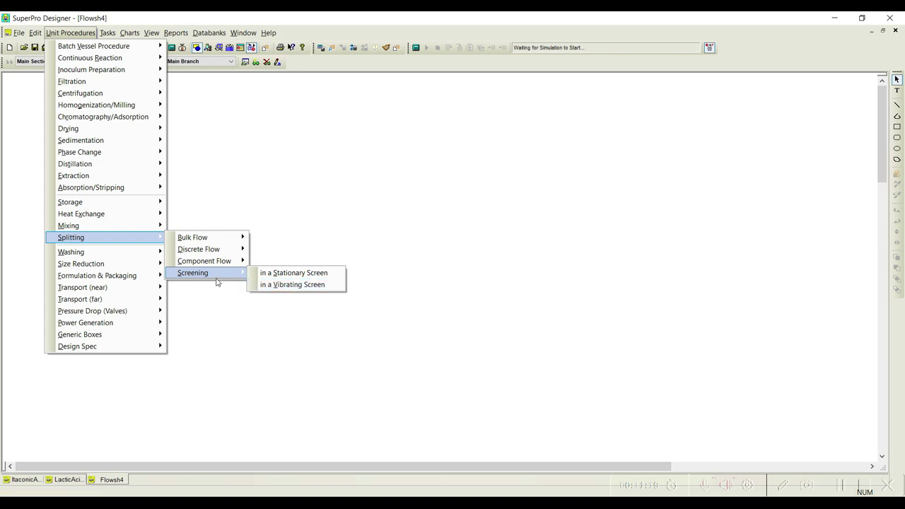
Step: Review the washing, size reduction, formulation and packaging procedures together with the near and far transport options for liquids, gases and solids
{"action": "mouse_move", "coordinate": [145, 253]}
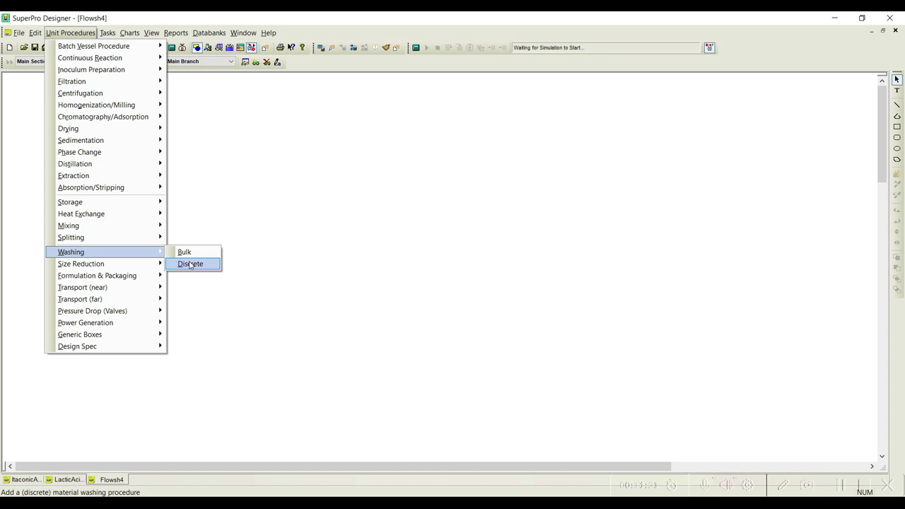
{"action": "mouse_move", "coordinate": [157, 267]}
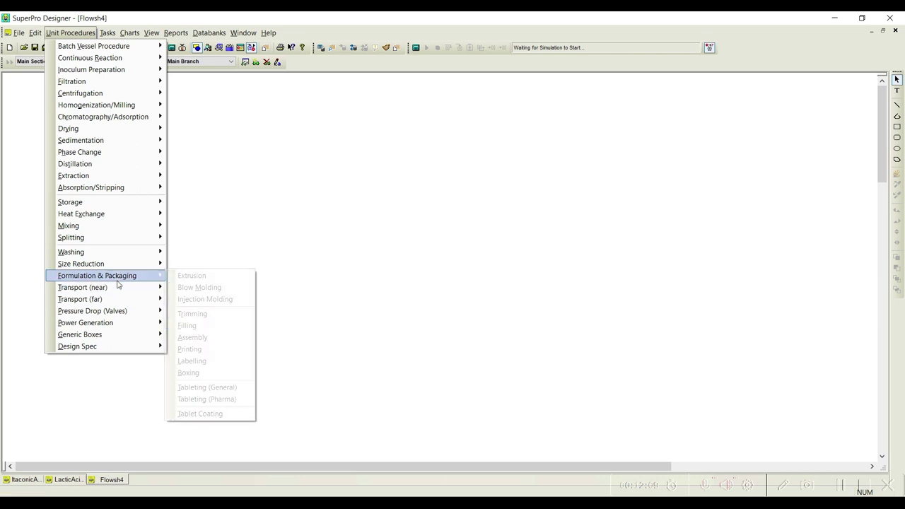
{"action": "mouse_move", "coordinate": [122, 292]}
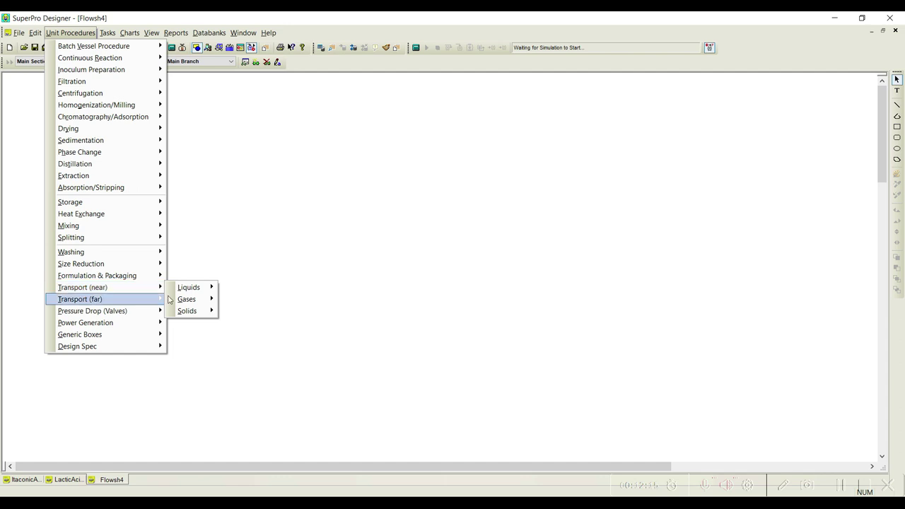
{"action": "mouse_move", "coordinate": [203, 292]}
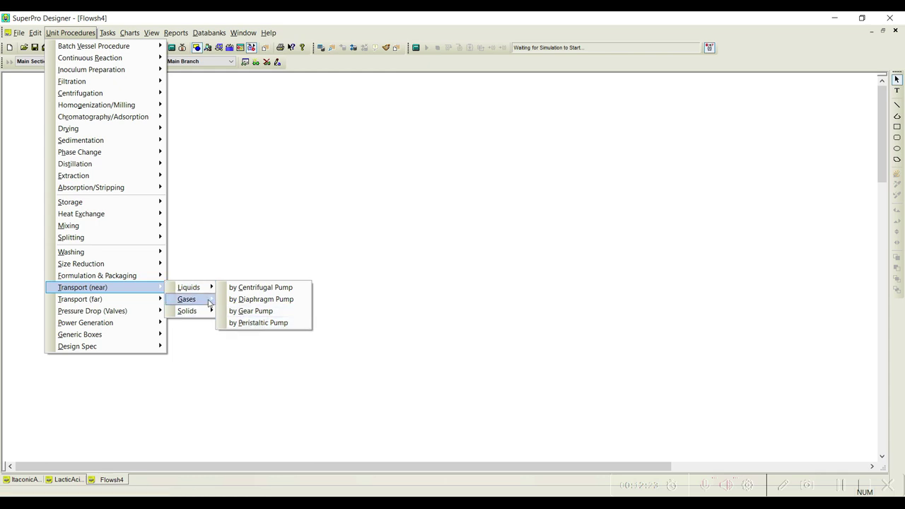
{"action": "mouse_move", "coordinate": [208, 302]}
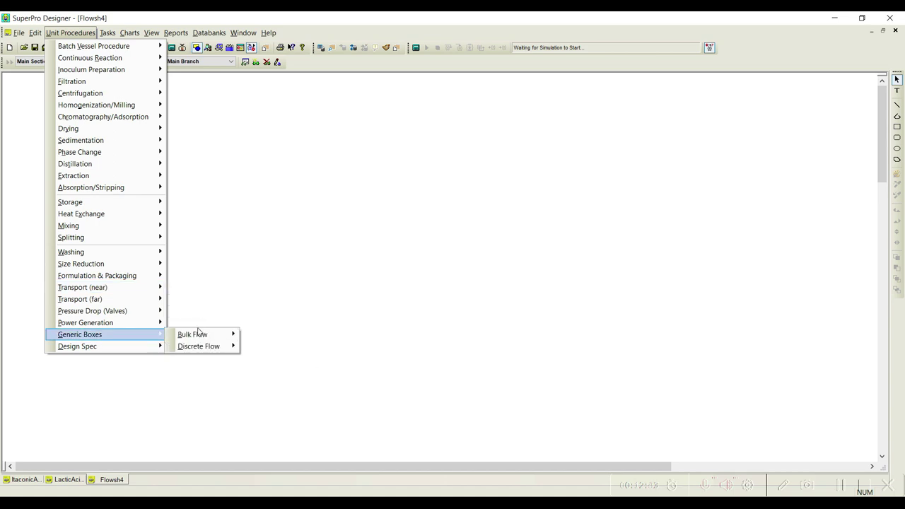
Step: Review the pressure drop valves, power generation, bulk and discrete generic boxes, and the flow, composition and temperature design specs
{"action": "mouse_move", "coordinate": [141, 289]}
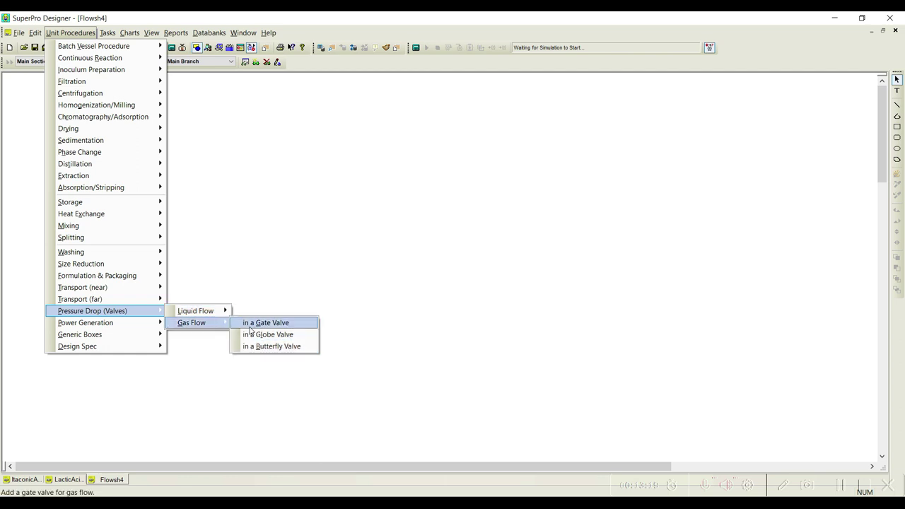
{"action": "mouse_move", "coordinate": [129, 323]}
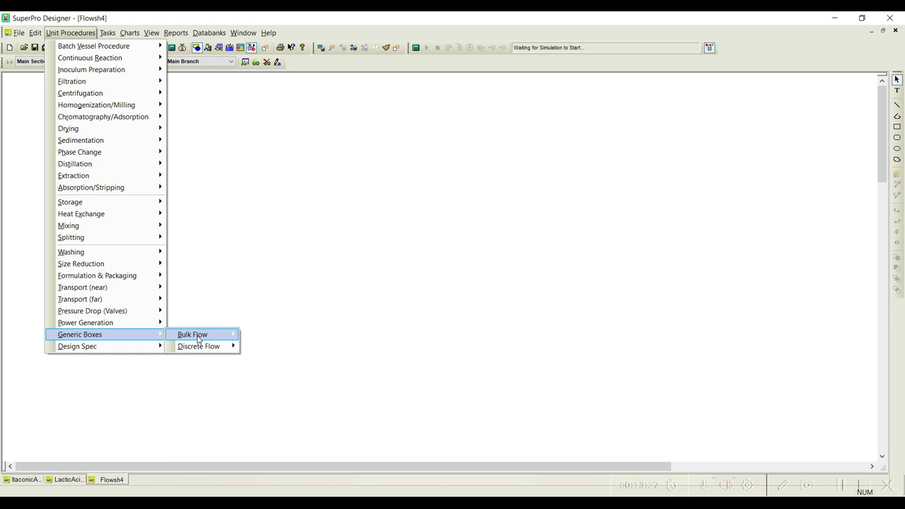
{"action": "mouse_move", "coordinate": [203, 347]}
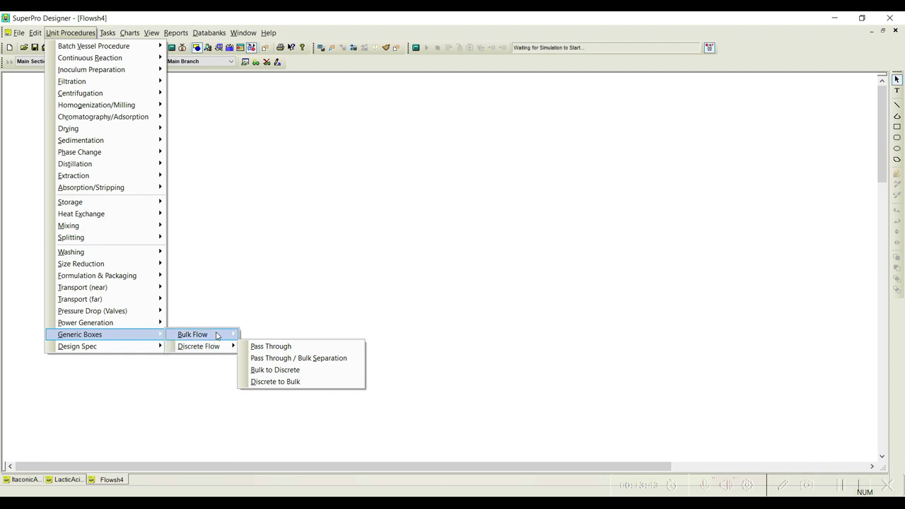
{"action": "mouse_move", "coordinate": [267, 335]}
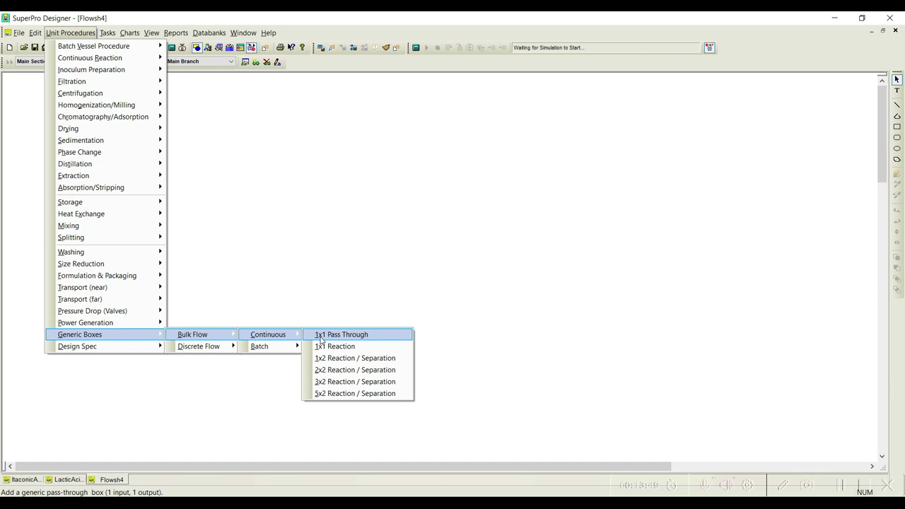
{"action": "mouse_move", "coordinate": [135, 353]}
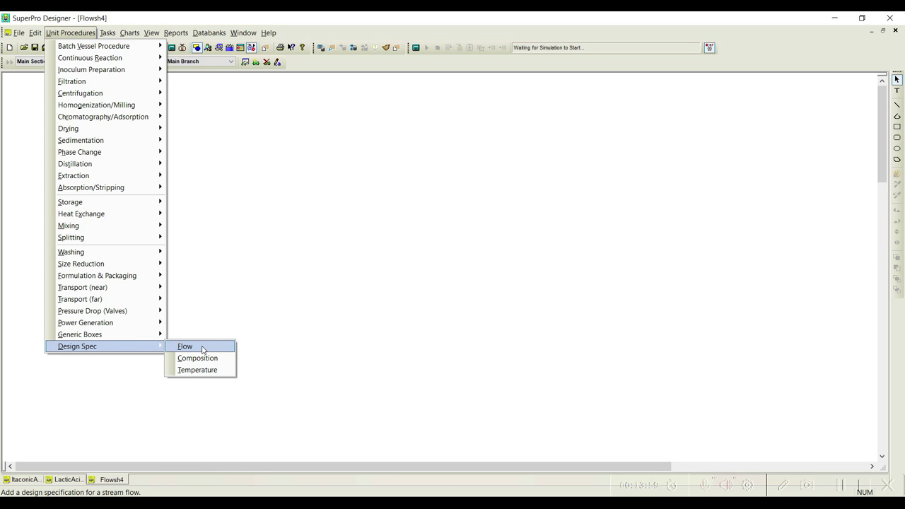
{"action": "left_click", "coordinate": [28, 111]}
Step: Add a batch vessel procedure in a reactor to the empty flowsheet and deselect it
{"action": "left_click", "coordinate": [59, 33]}
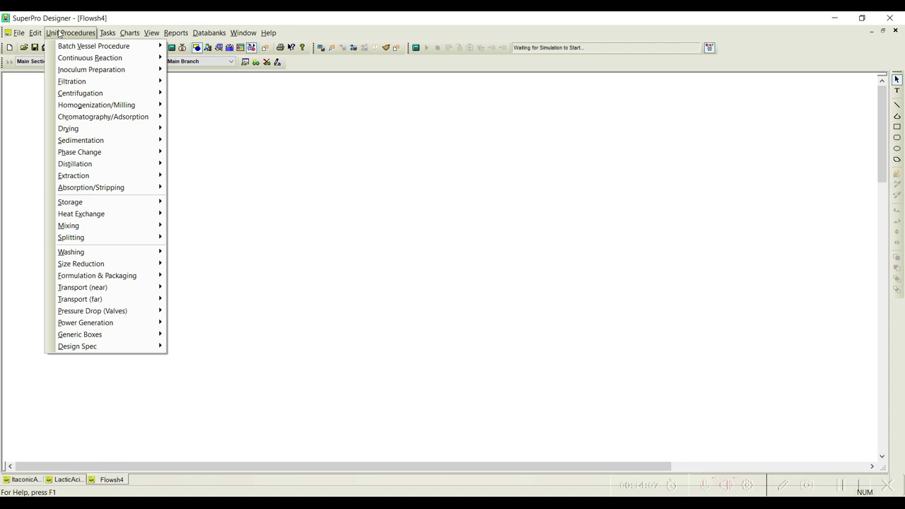
{"action": "mouse_move", "coordinate": [65, 45]}
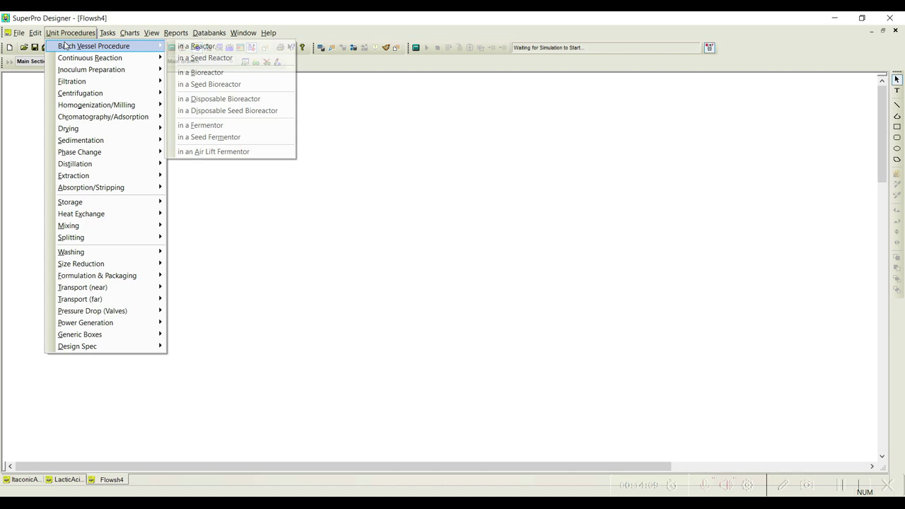
{"action": "left_click", "coordinate": [202, 47]}
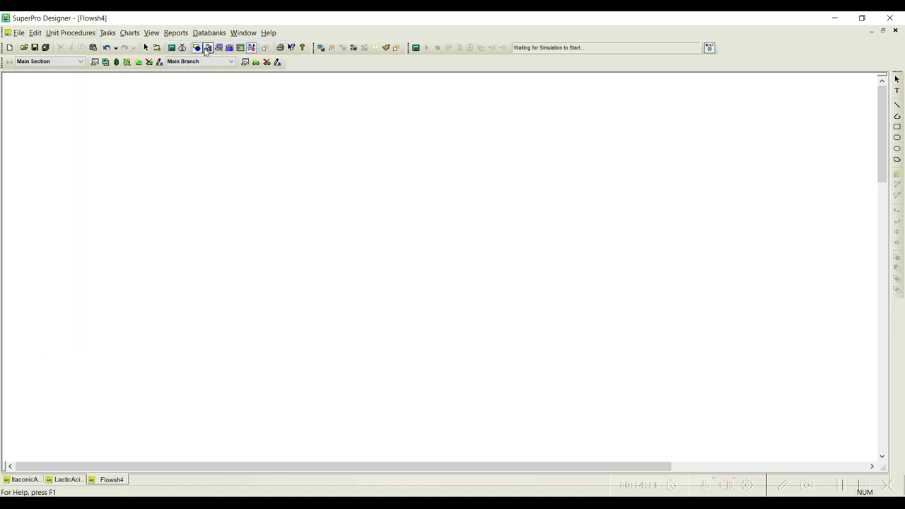
{"action": "left_click", "coordinate": [228, 189]}
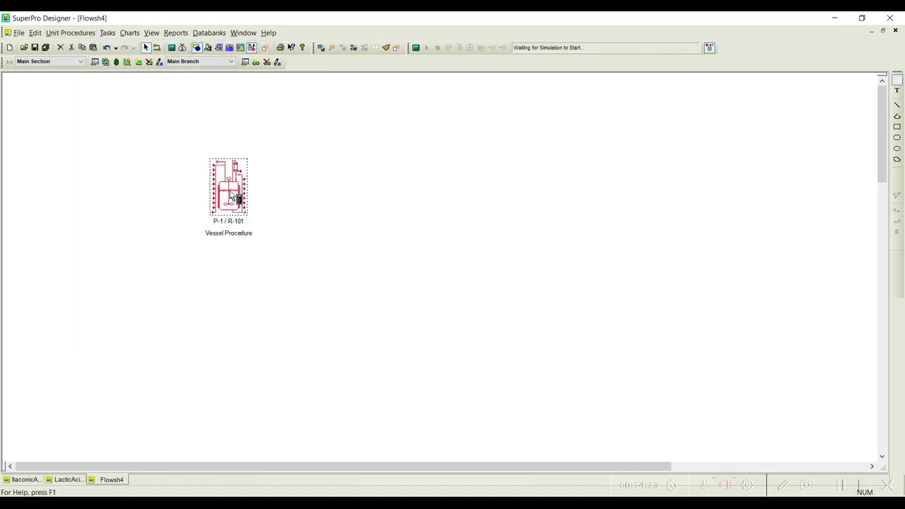
{"action": "left_click", "coordinate": [268, 189]}
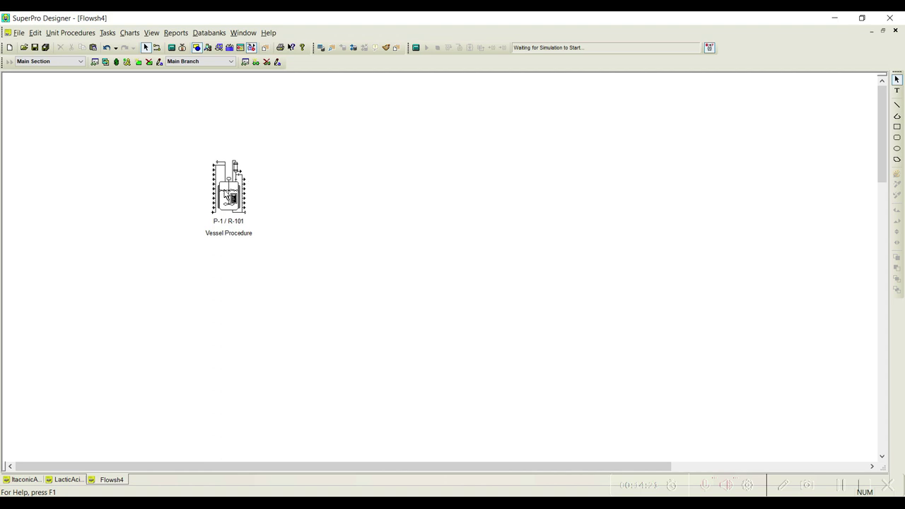
Step: Read the help topic for the reactor's batch vessel procedure, examining its overview and supported operations, and close the help
{"action": "left_click", "coordinate": [232, 201]}
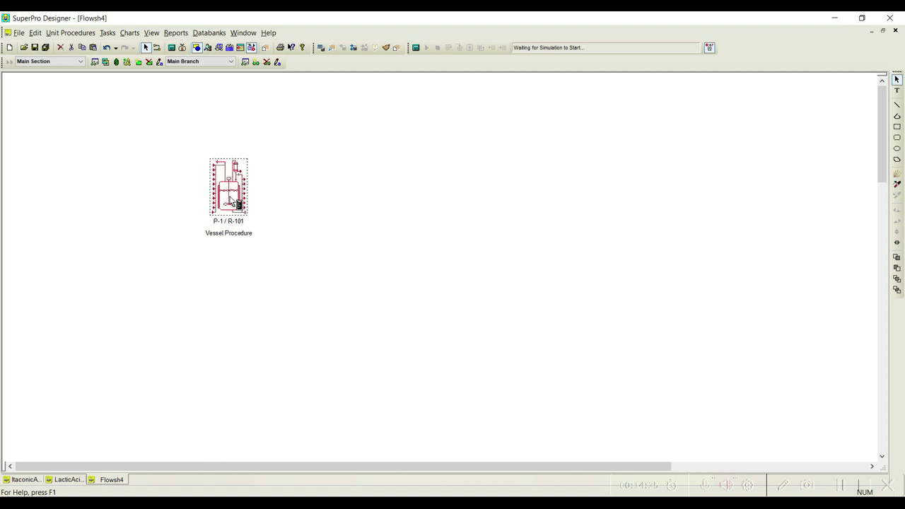
{"action": "key", "text": "F1"}
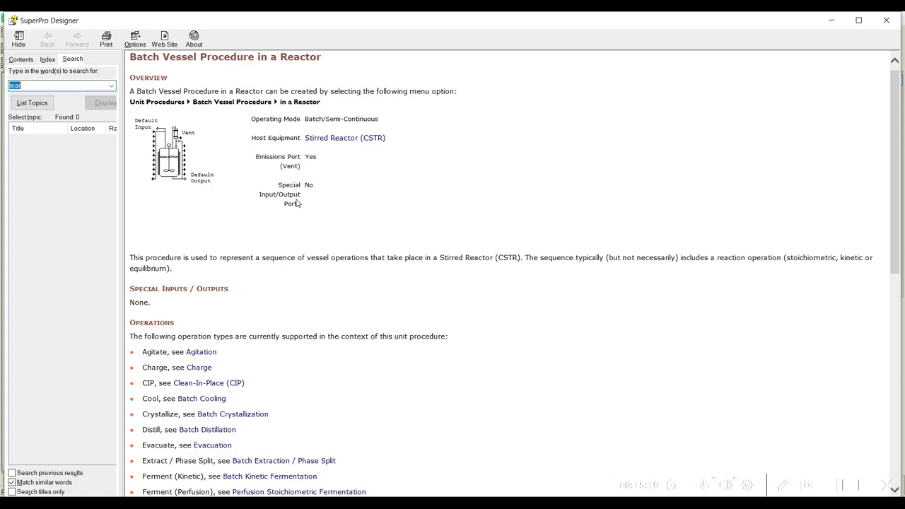
{"action": "scroll", "coordinate": [236, 279], "scroll_direction": "down", "scroll_amount": 10}
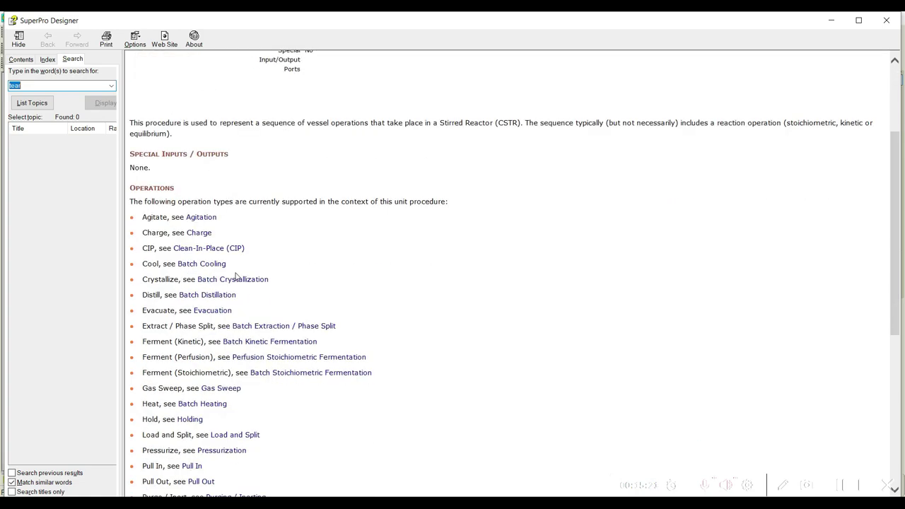
{"action": "scroll", "coordinate": [236, 274], "scroll_direction": "down", "scroll_amount": 4}
{"action": "scroll", "coordinate": [236, 274], "scroll_direction": "up", "scroll_amount": 8}
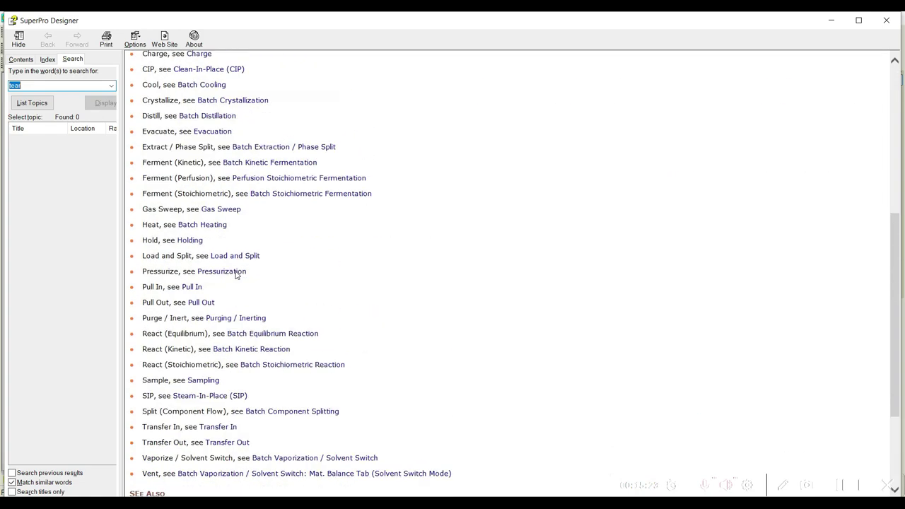
{"action": "scroll", "coordinate": [235, 274], "scroll_direction": "down", "scroll_amount": 3}
{"action": "scroll", "coordinate": [237, 276], "scroll_direction": "down", "scroll_amount": 3}
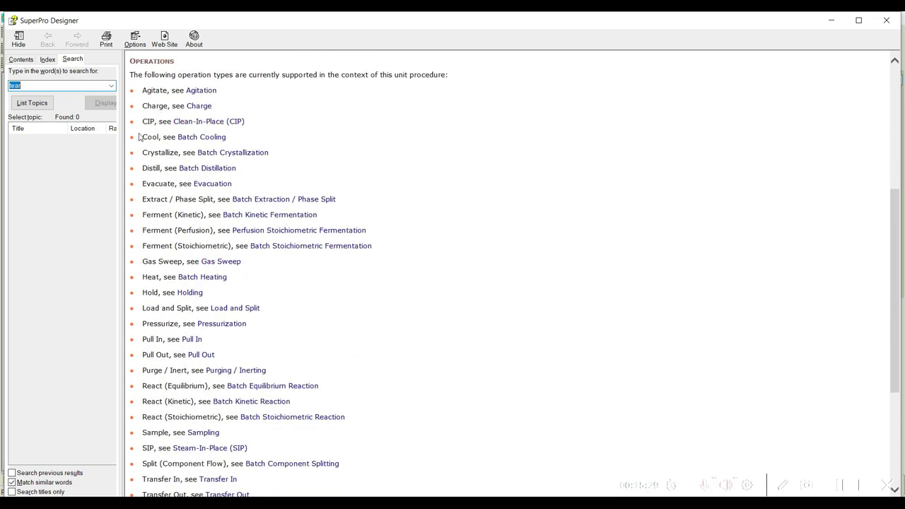
{"action": "scroll", "coordinate": [152, 159], "scroll_direction": "up", "scroll_amount": 6}
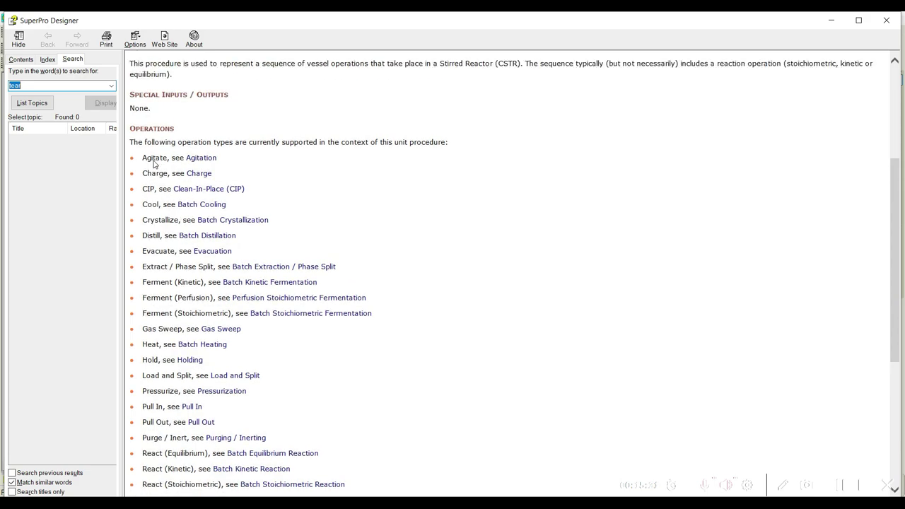
{"action": "left_click", "coordinate": [888, 26]}
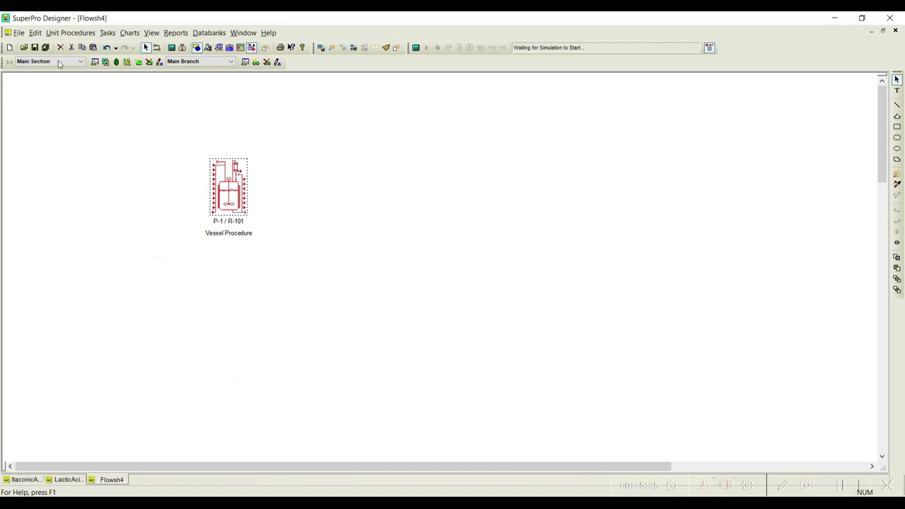
Step: Add a decanter centrifuge procedure to the flowsheet, placed to the right of the reactor vessel
{"action": "left_click", "coordinate": [50, 33]}
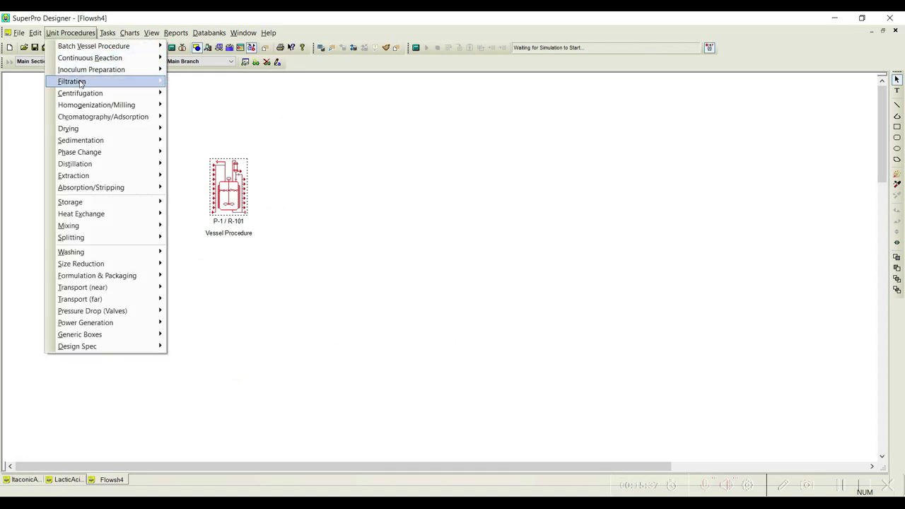
{"action": "mouse_move", "coordinate": [106, 93]}
{"action": "left_click", "coordinate": [200, 93]}
{"action": "left_click", "coordinate": [347, 192]}
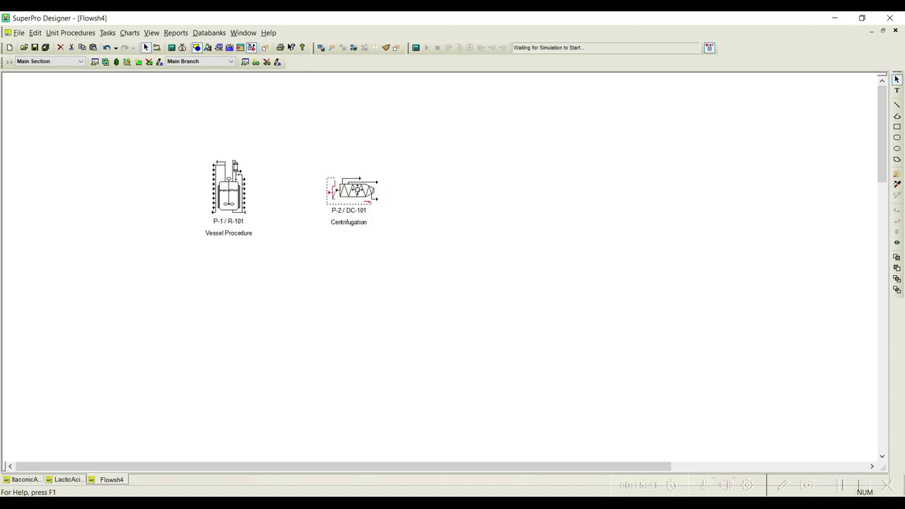
{"action": "left_click", "coordinate": [323, 189]}
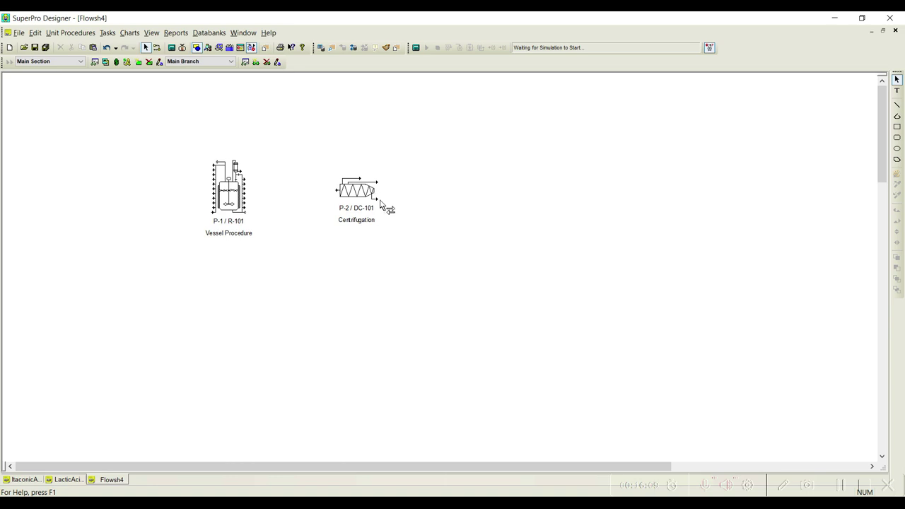
Step: Read the help topic for the decanter centrifuge procedure, examining its ports and supported operations, and close the help
{"action": "left_click", "coordinate": [355, 199]}
{"action": "right_click", "coordinate": [353, 199]}
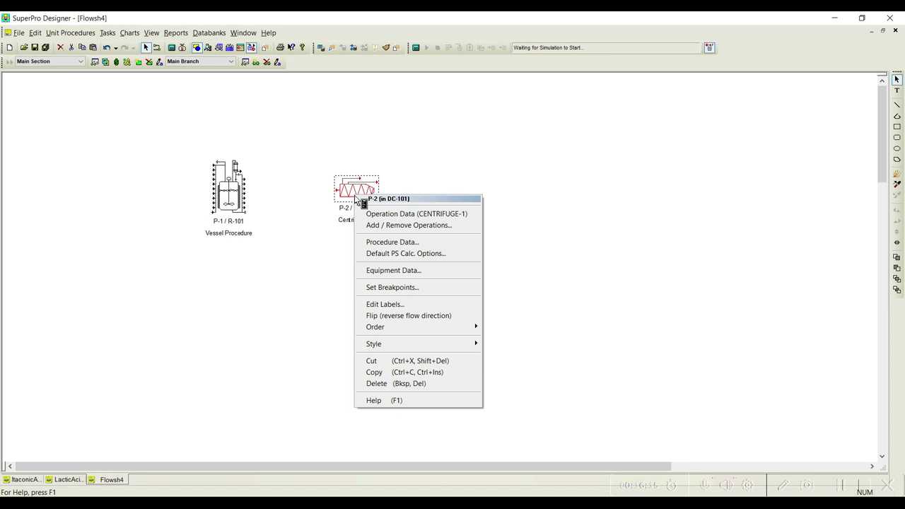
{"action": "left_click", "coordinate": [404, 403]}
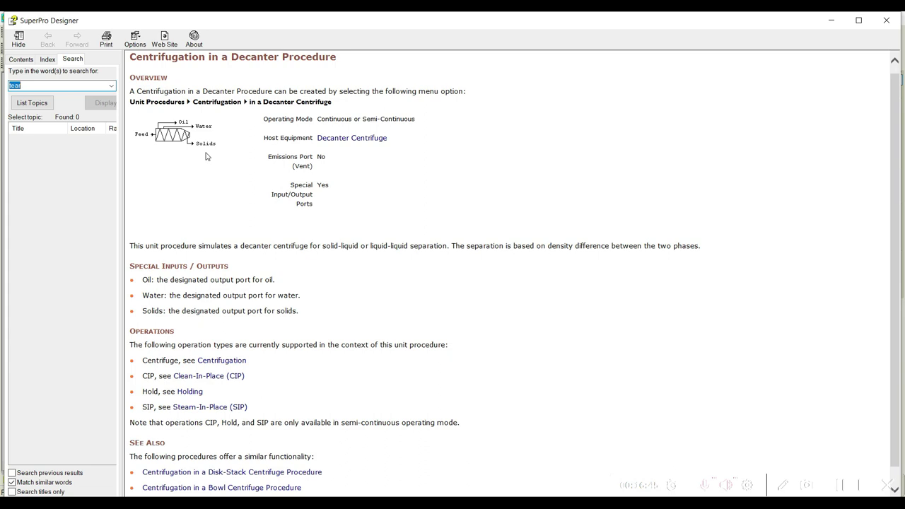
{"action": "scroll", "coordinate": [204, 160], "scroll_direction": "down", "scroll_amount": 1}
{"action": "scroll", "coordinate": [200, 163], "scroll_direction": "up", "scroll_amount": 1}
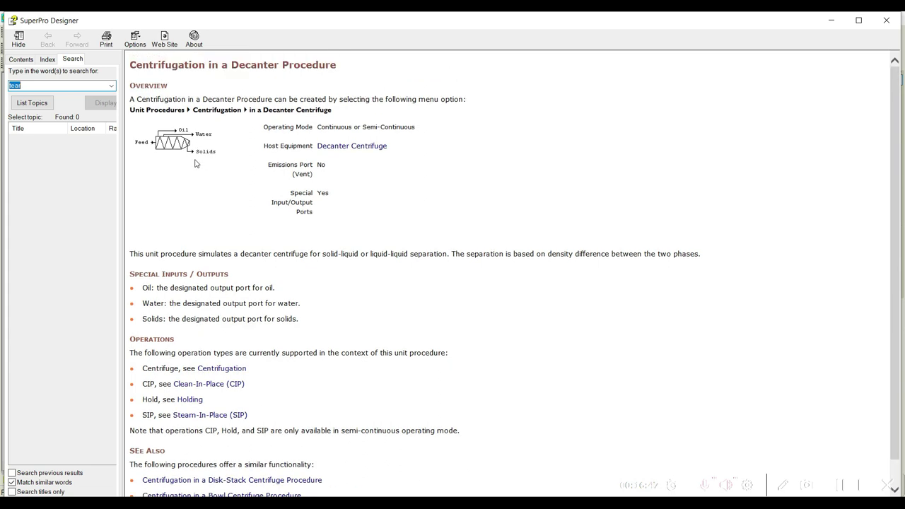
{"action": "left_click", "coordinate": [885, 20]}
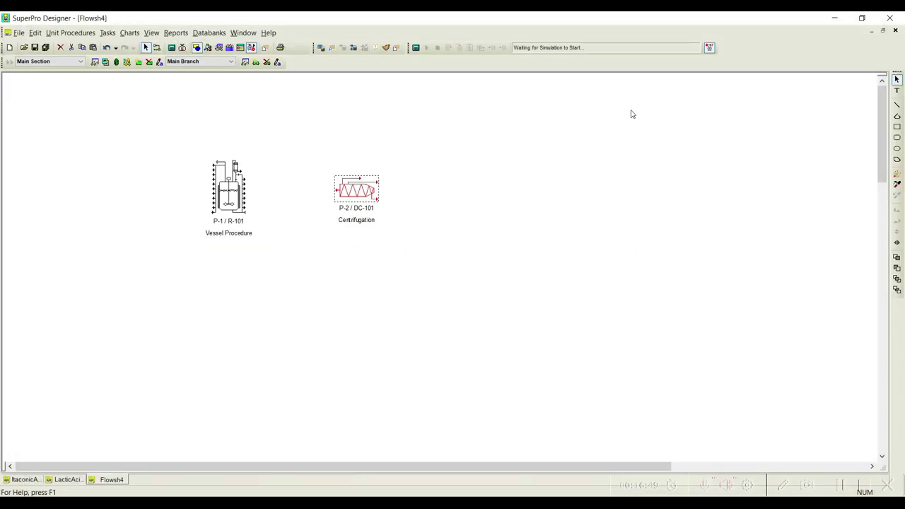